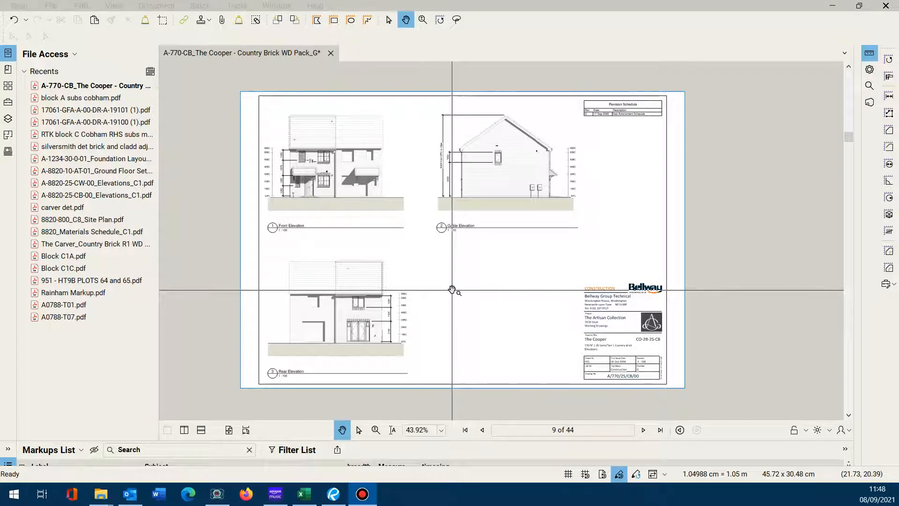
Calibrate the scale of page 9 to 1.05 m along the 1050 dimension beside the front elevation's upper window
click(453, 290)
scroll(448, 290, up, 1)
scroll(358, 250, down, 1)
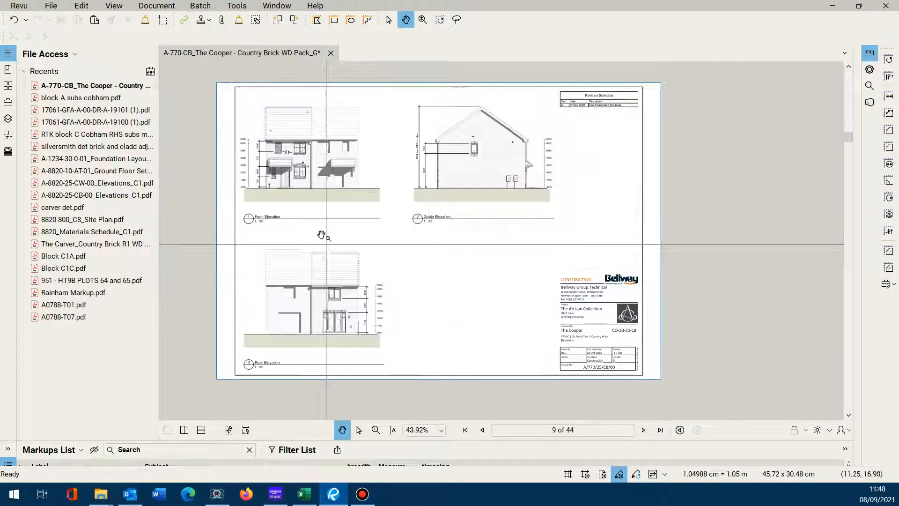
scroll(286, 156, up, 6)
scroll(272, 196, down, 1)
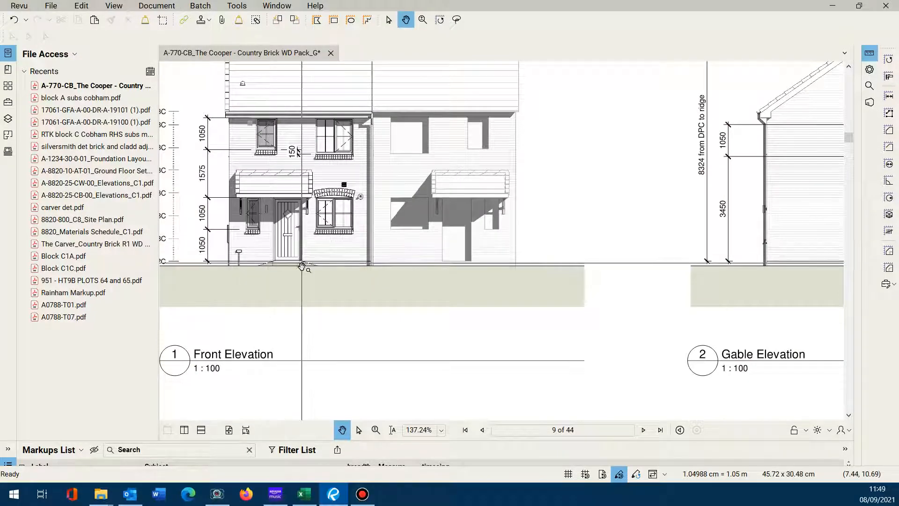
scroll(302, 278, down, 3)
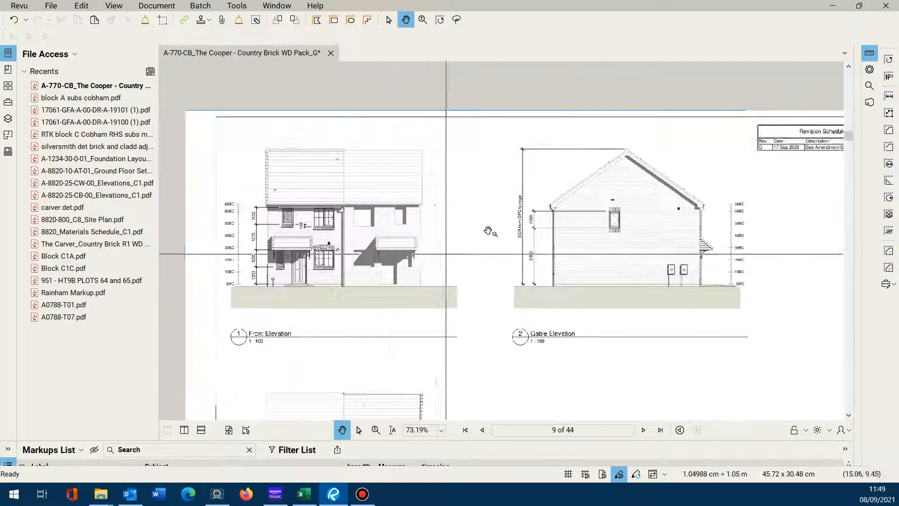
click(887, 77)
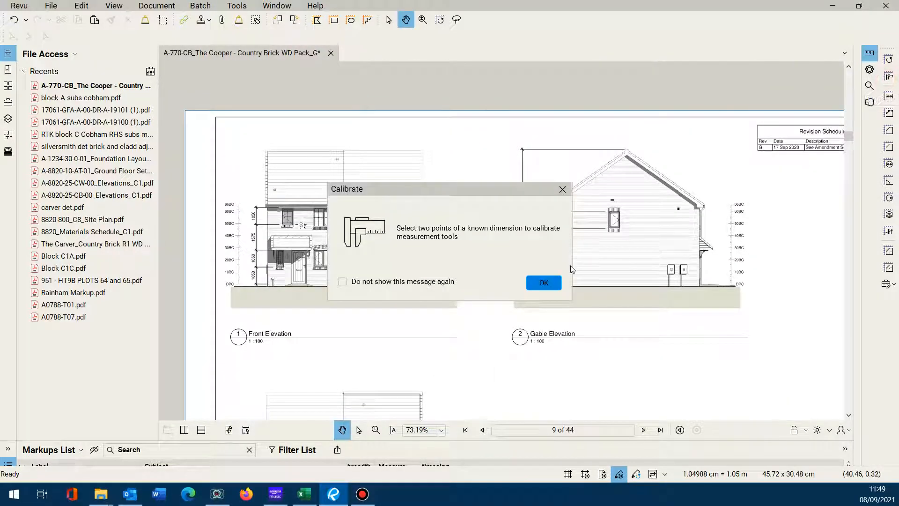
click(541, 283)
scroll(398, 283, up, 10)
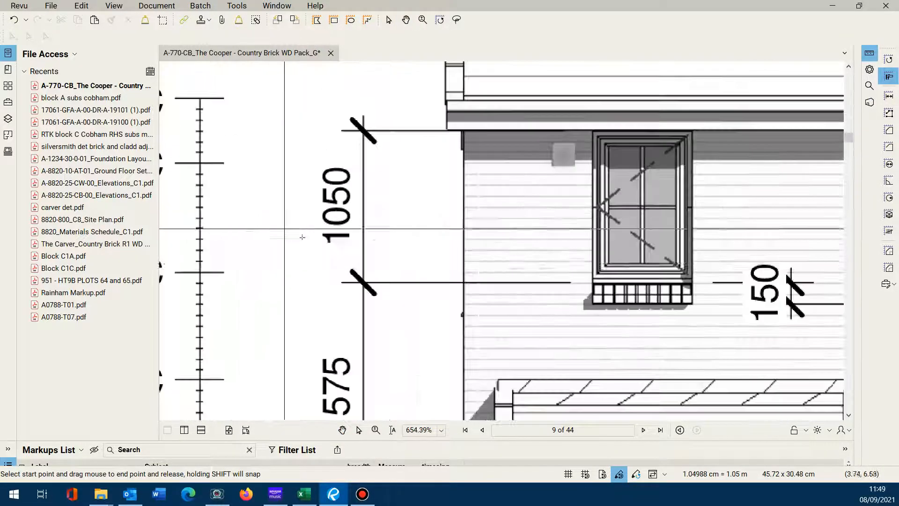
drag(391, 282, 386, 131)
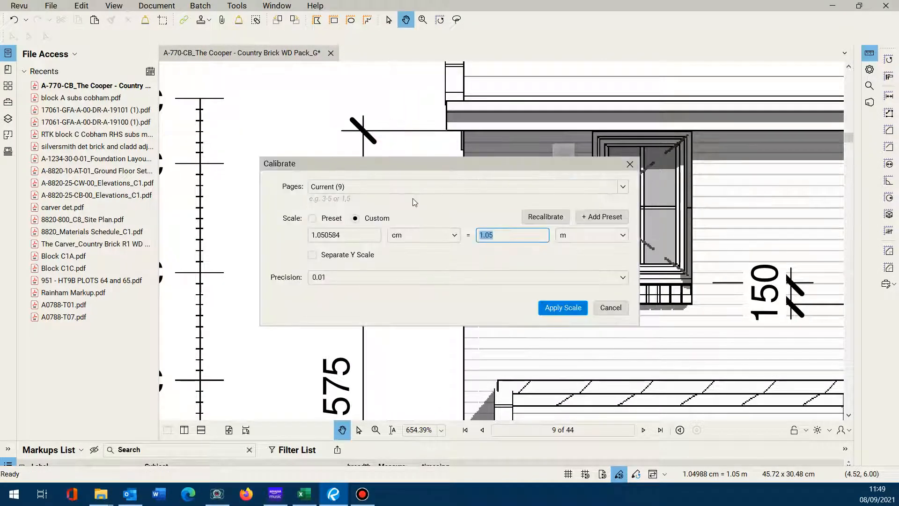
text(1.05)
click(563, 308)
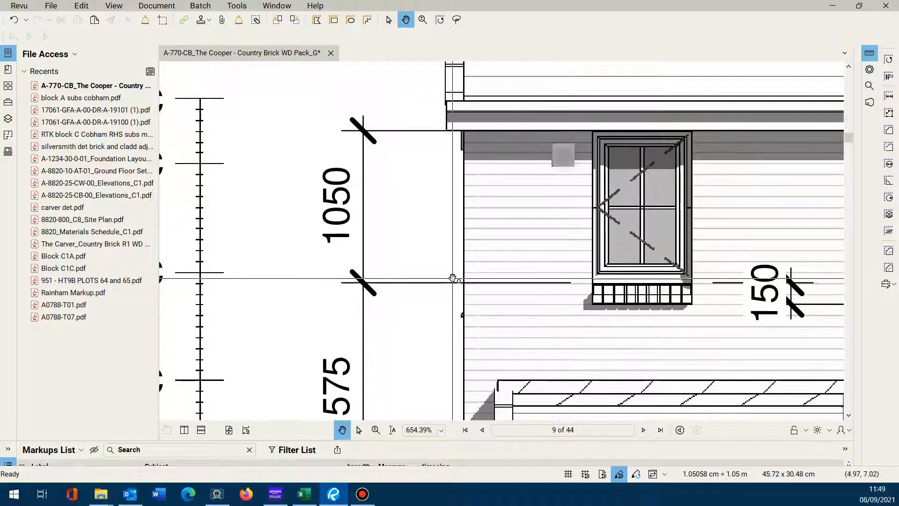
Measure the front elevation's facing brickwork area from the eaves to DPC level with the half b Outer tool
scroll(447, 275, down, 1)
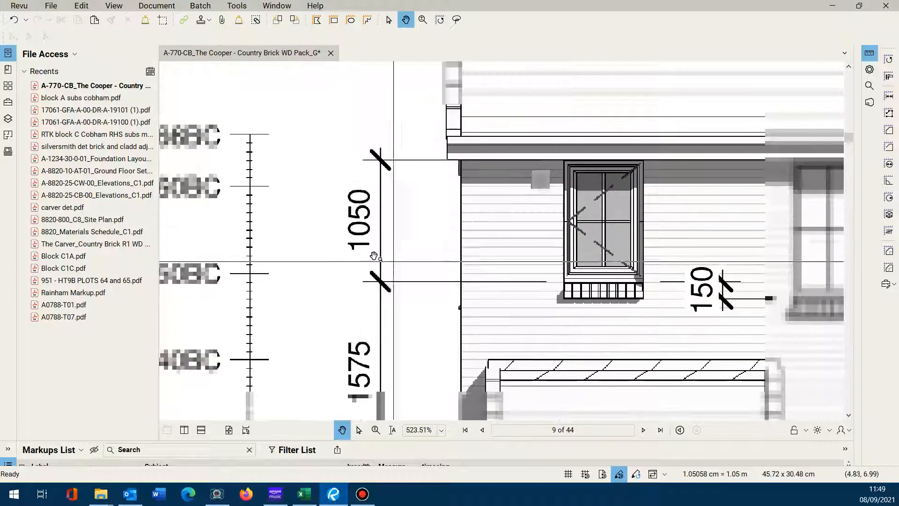
click(9, 103)
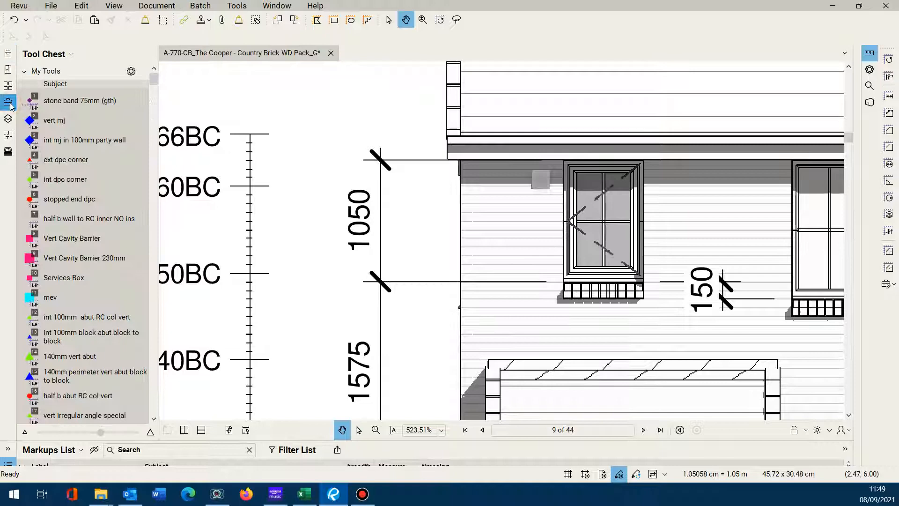
click(23, 72)
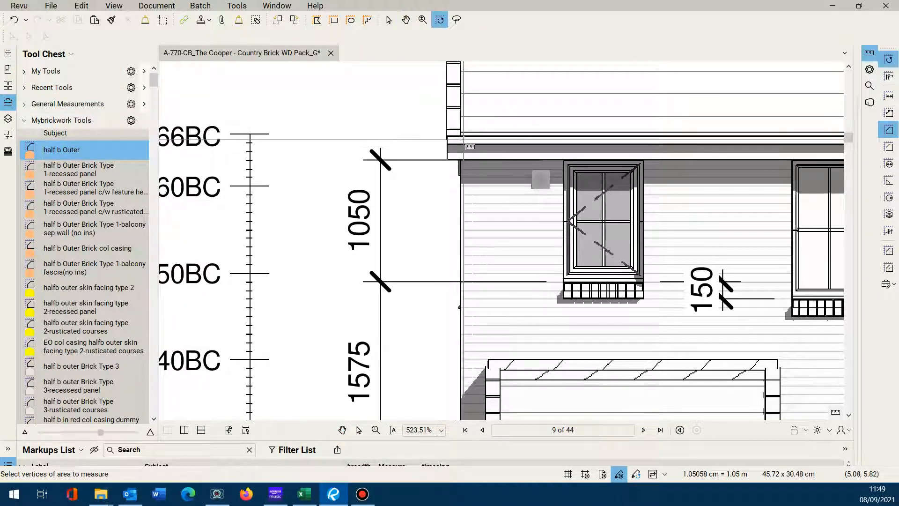
scroll(711, 358, down, 4)
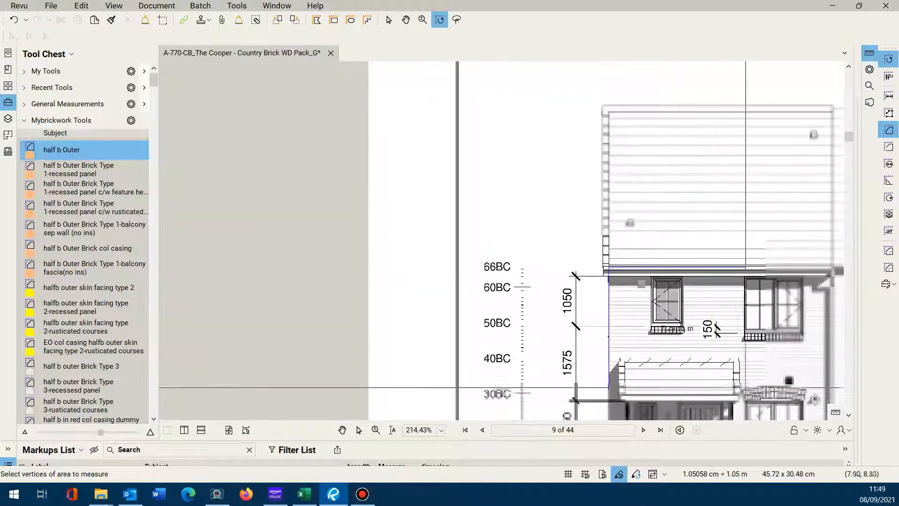
scroll(745, 387, up, 3)
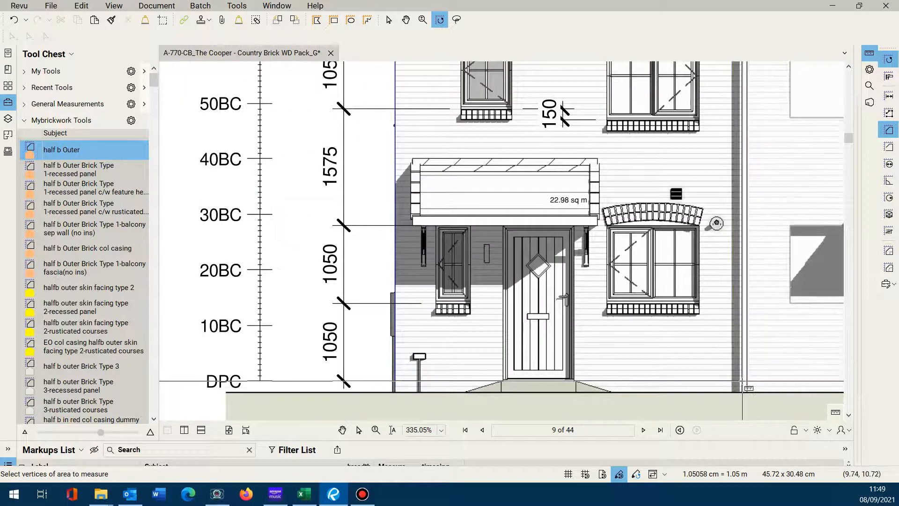
double_click(742, 382)
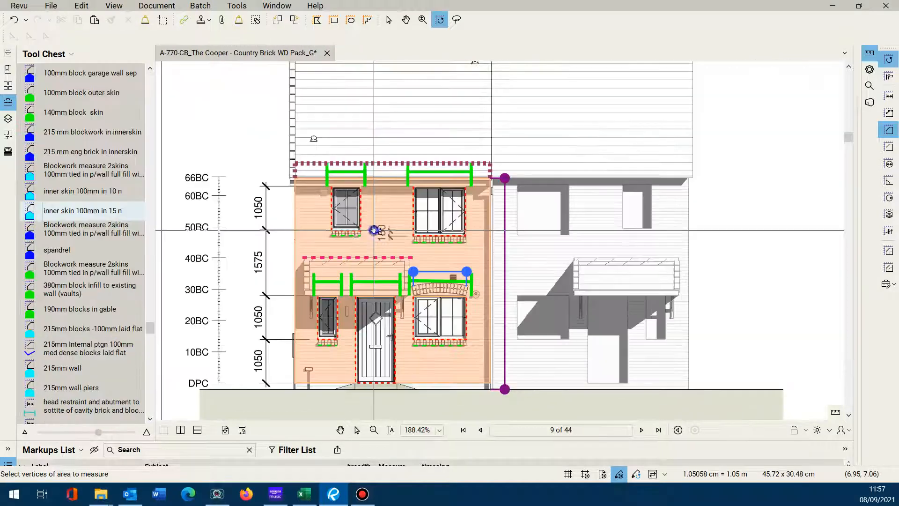
Examine the brickwork, opening, lintel and party wall markups on the front elevation
scroll(374, 230, up, 1)
scroll(375, 230, down, 1)
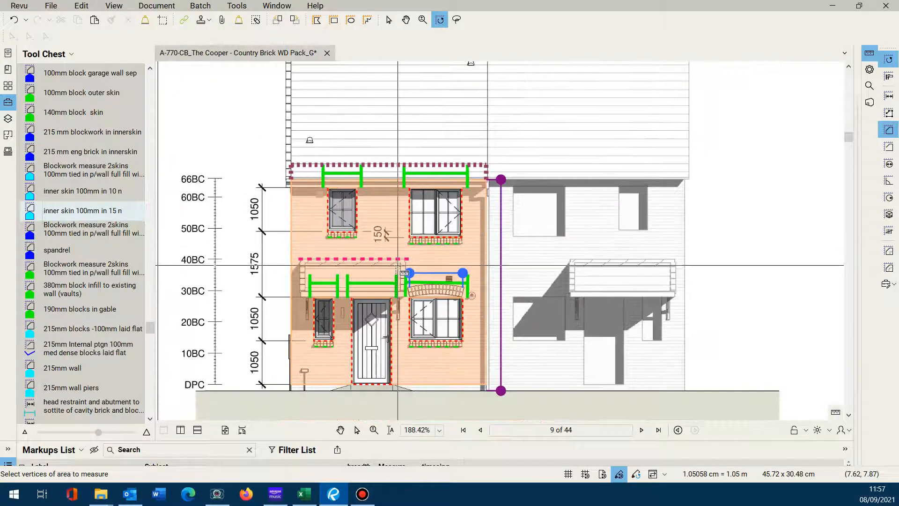
scroll(398, 265, up, 1)
scroll(398, 265, down, 1)
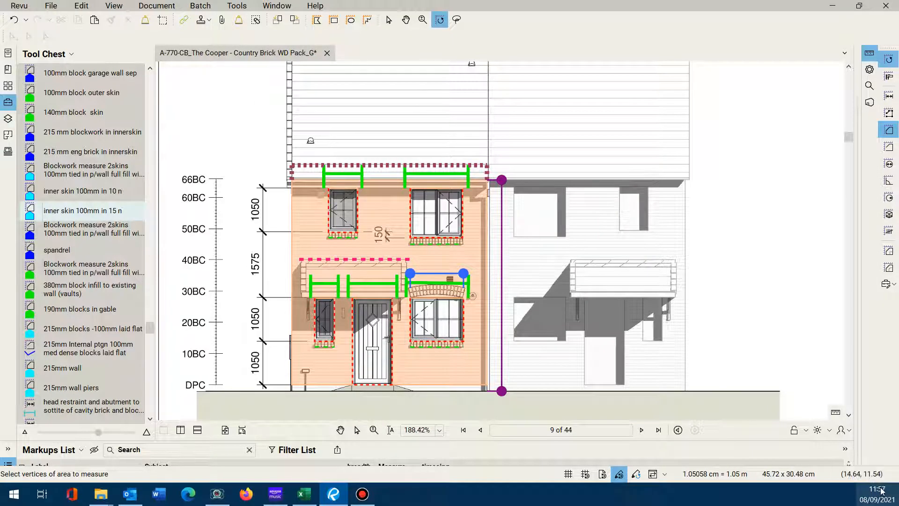
scroll(513, 262, down, 1)
scroll(515, 260, up, 3)
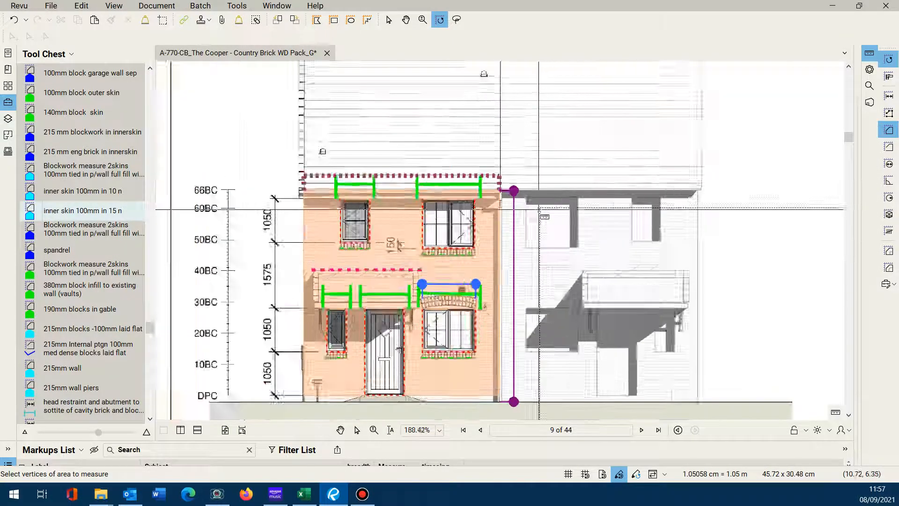
scroll(540, 217, down, 3)
scroll(421, 243, up, 4)
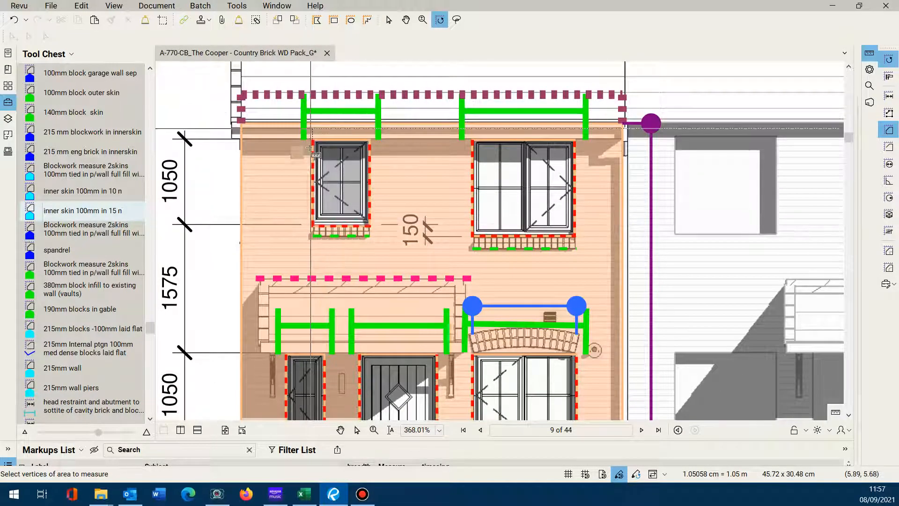
scroll(318, 248, up, 2)
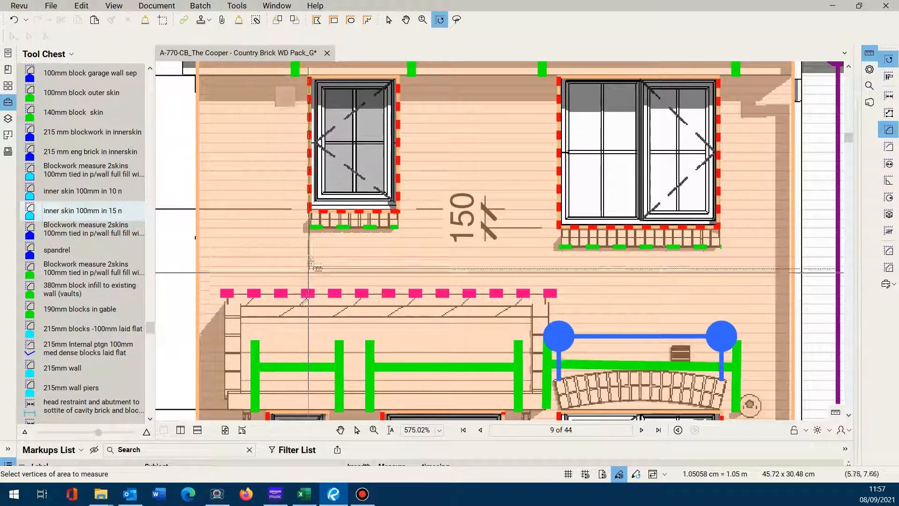
scroll(279, 299, down, 4)
scroll(465, 271, up, 4)
scroll(464, 271, down, 5)
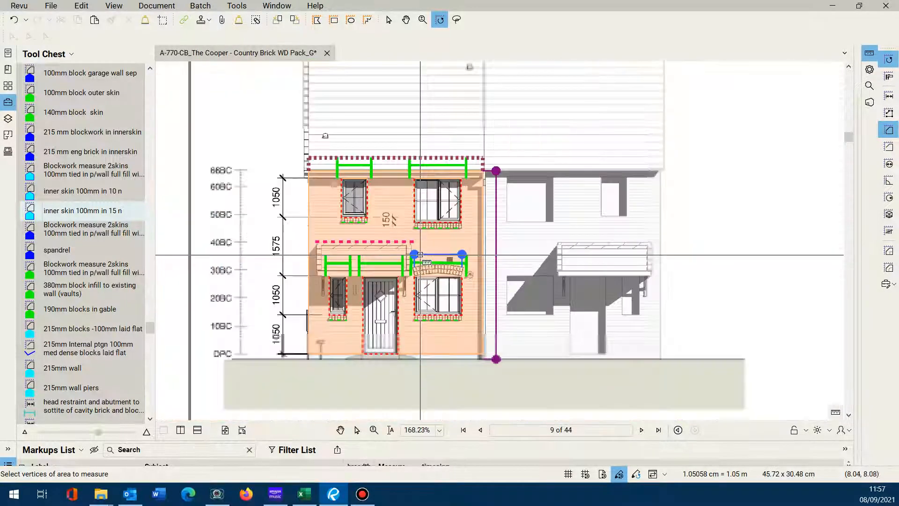
scroll(375, 187, up, 1)
scroll(459, 248, down, 2)
scroll(463, 247, up, 2)
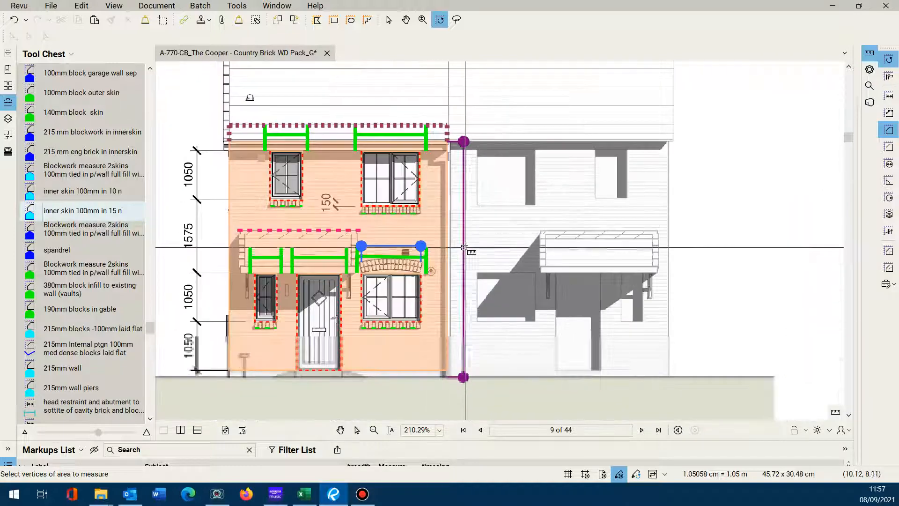
Review the brickwork and opening markups on the gable and rear elevations
scroll(323, 277, down, 3)
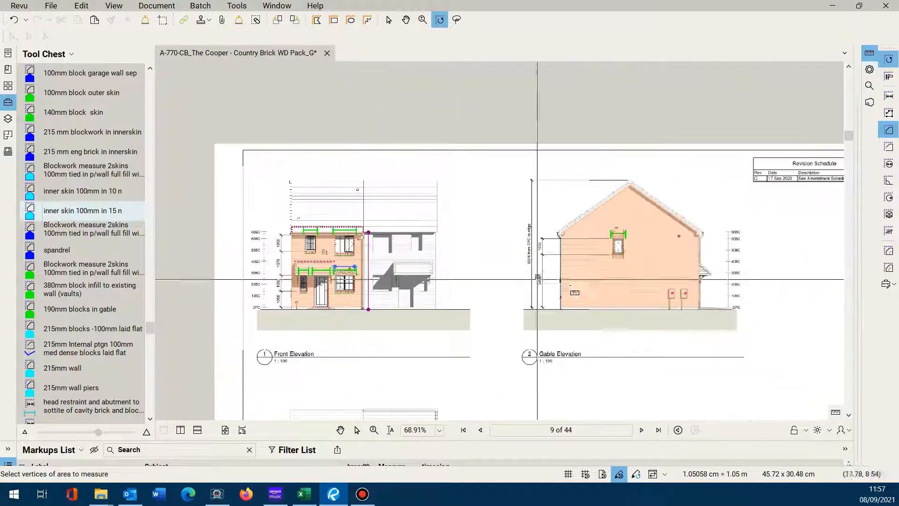
scroll(616, 291, up, 2)
scroll(616, 328, down, 4)
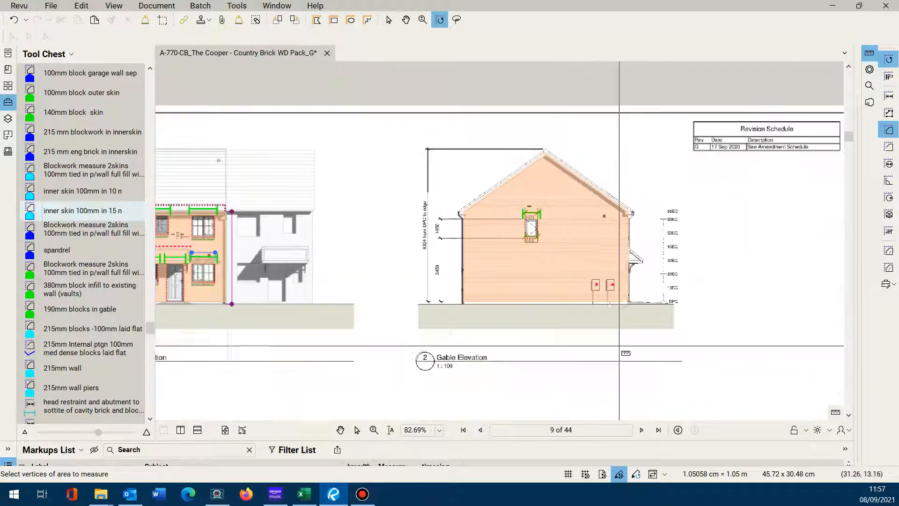
scroll(616, 349, up, 1)
scroll(557, 341, down, 2)
scroll(555, 349, up, 4)
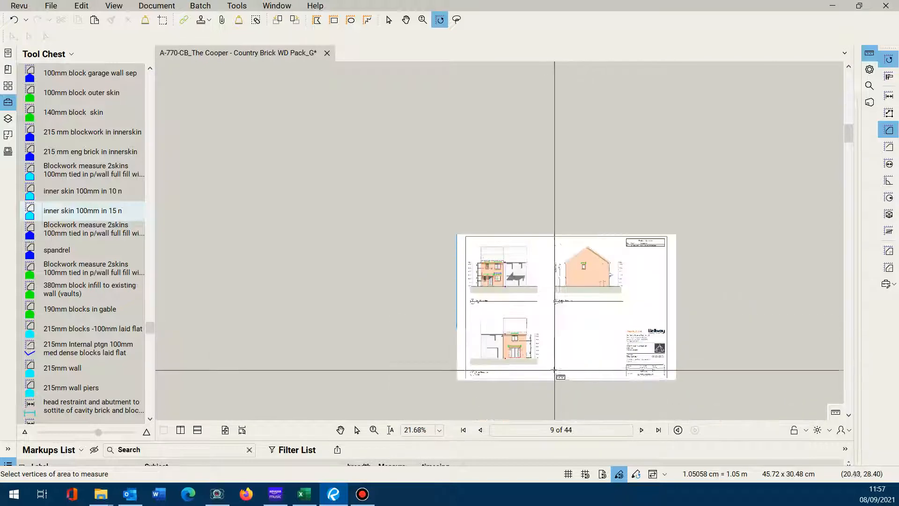
scroll(550, 349, up, 1)
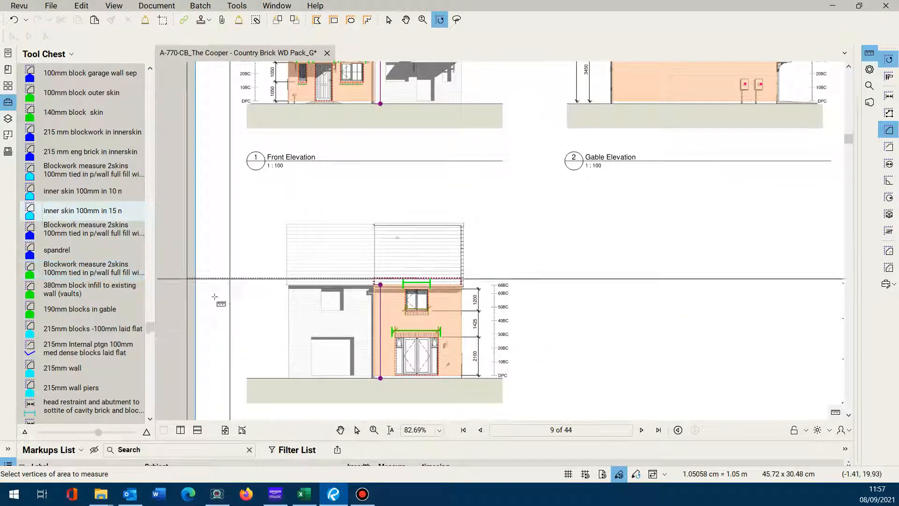
scroll(380, 357, up, 2)
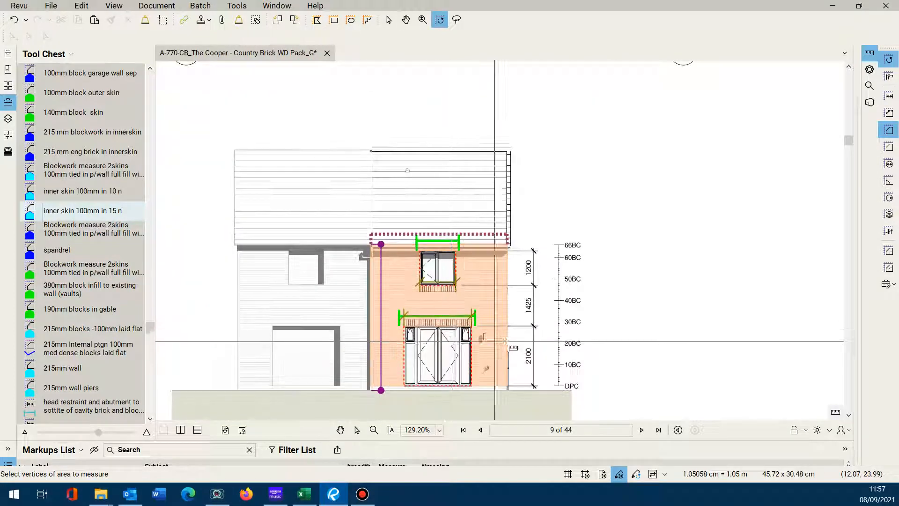
scroll(444, 324, down, 2)
scroll(589, 401, down, 1)
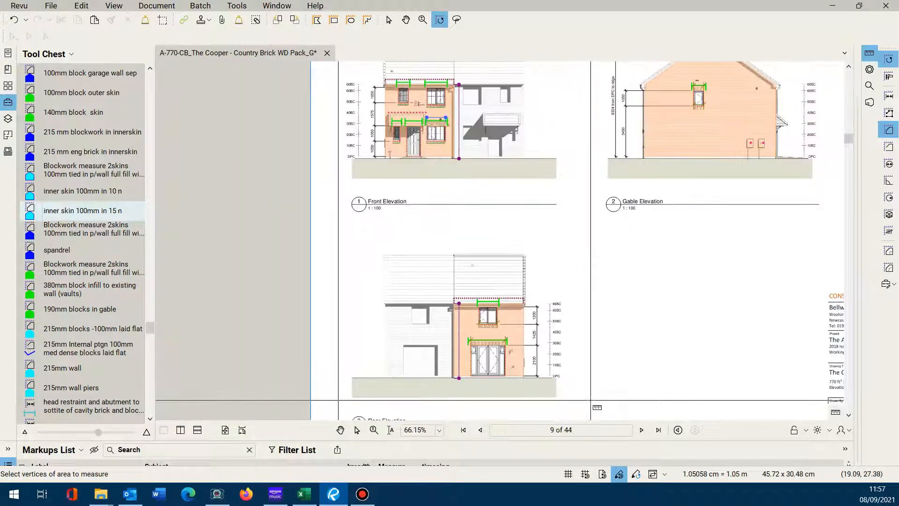
scroll(599, 396, down, 1)
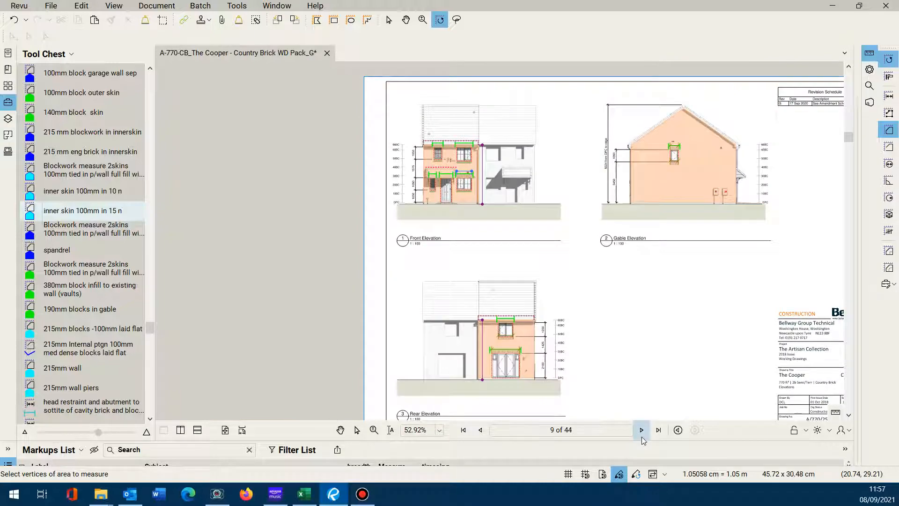
Go back to page 8 and examine the coursing heights and storey dimensions on Section A-A
click(479, 434)
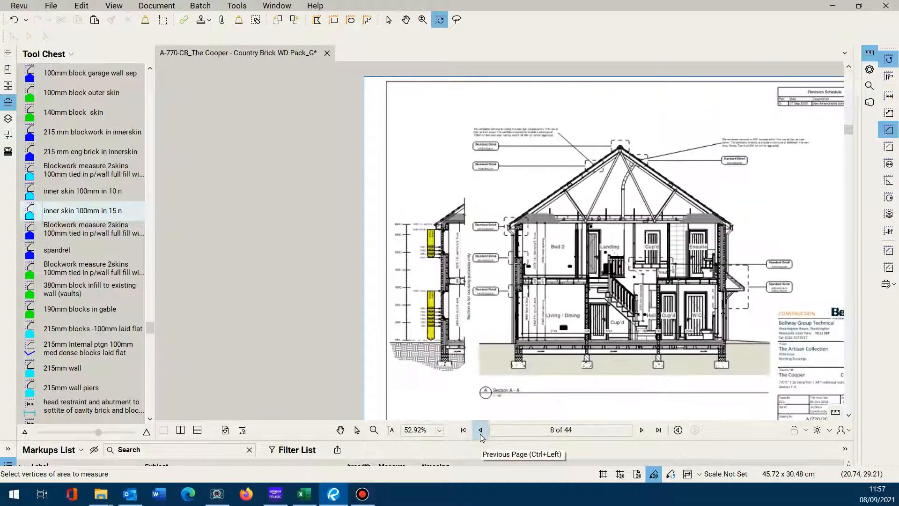
scroll(482, 285, up, 5)
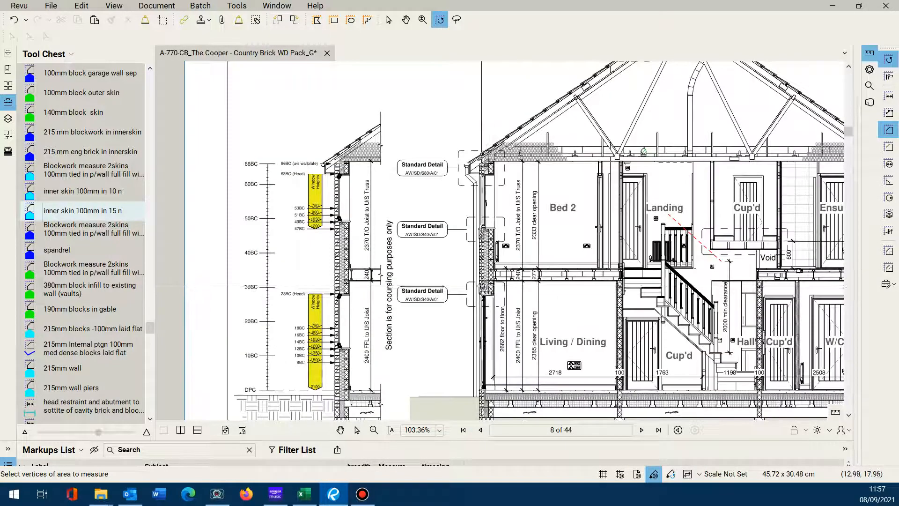
scroll(482, 285, down, 2)
scroll(482, 272, down, 1)
scroll(482, 264, up, 1)
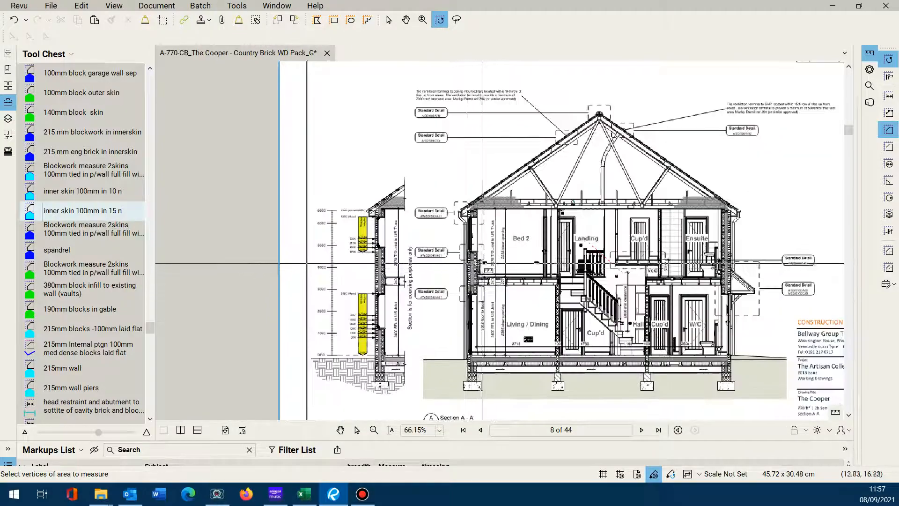
scroll(482, 264, up, 2)
scroll(448, 285, down, 3)
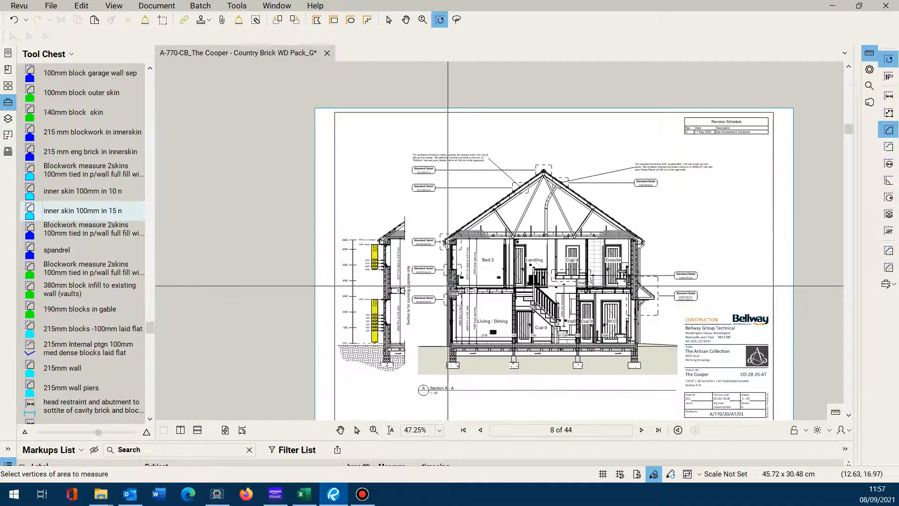
scroll(448, 285, up, 5)
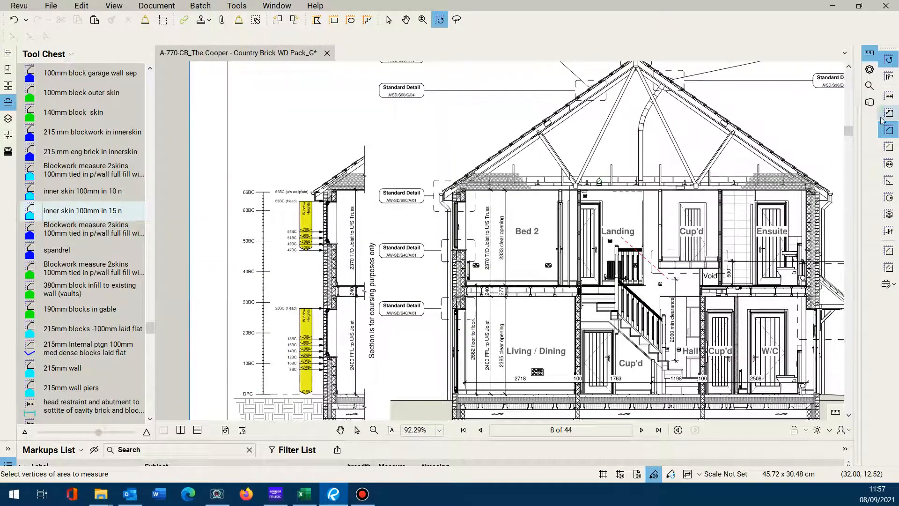
Calibrate page 8 by spanning the 2400 FFL to U/S Joist dimension in the Living / Dining room and setting it to 2.4 m
click(887, 78)
click(537, 282)
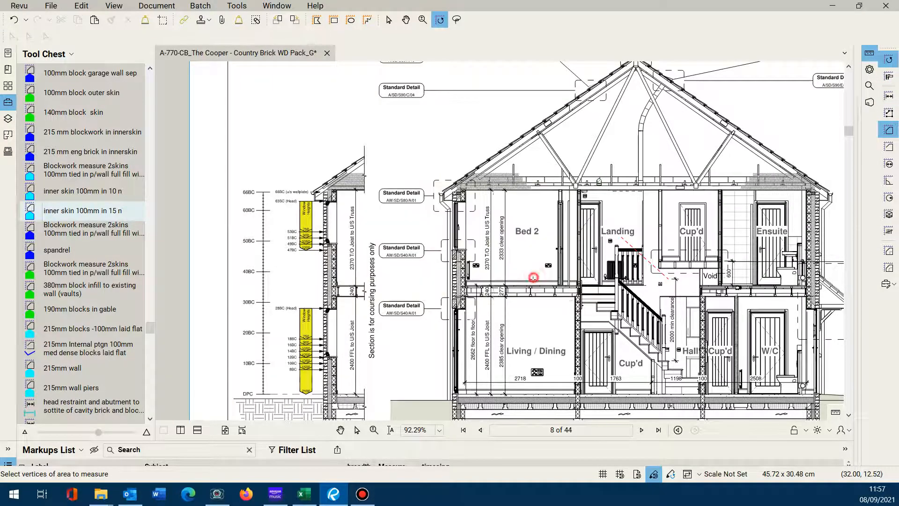
scroll(475, 373, up, 8)
scroll(475, 373, down, 8)
scroll(510, 352, up, 11)
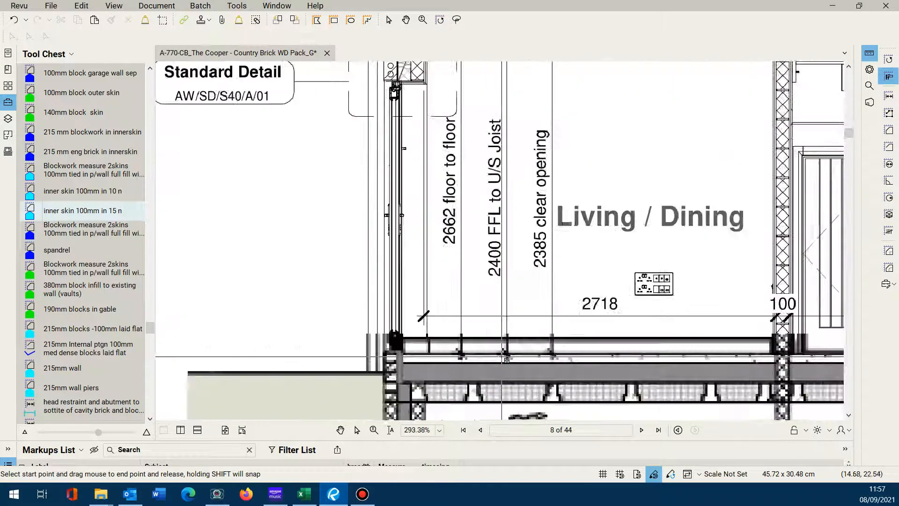
click(509, 353)
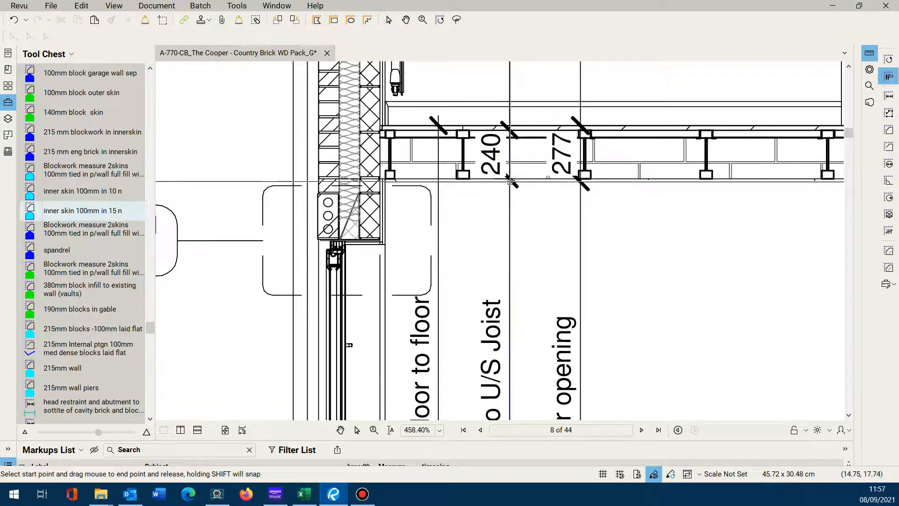
click(510, 181)
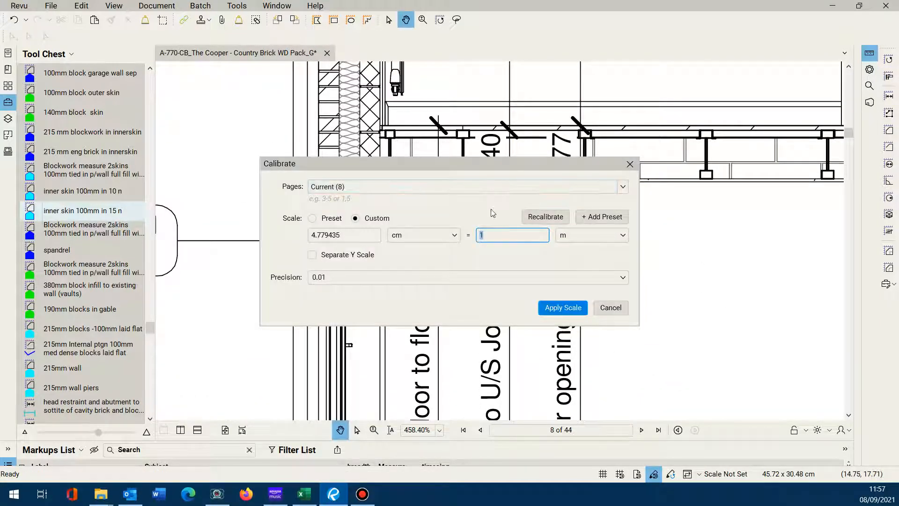
text(2.4)
key(Return)
Measure the two-skin 100mm tied party wall blockwork area on Section A-A, from the loft insulation to the ground floor between the external walls
scroll(516, 232, down, 8)
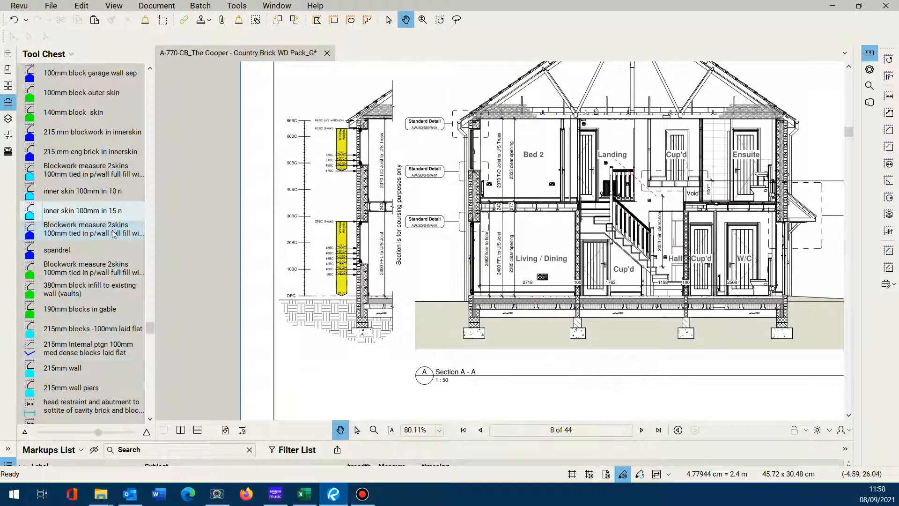
click(97, 178)
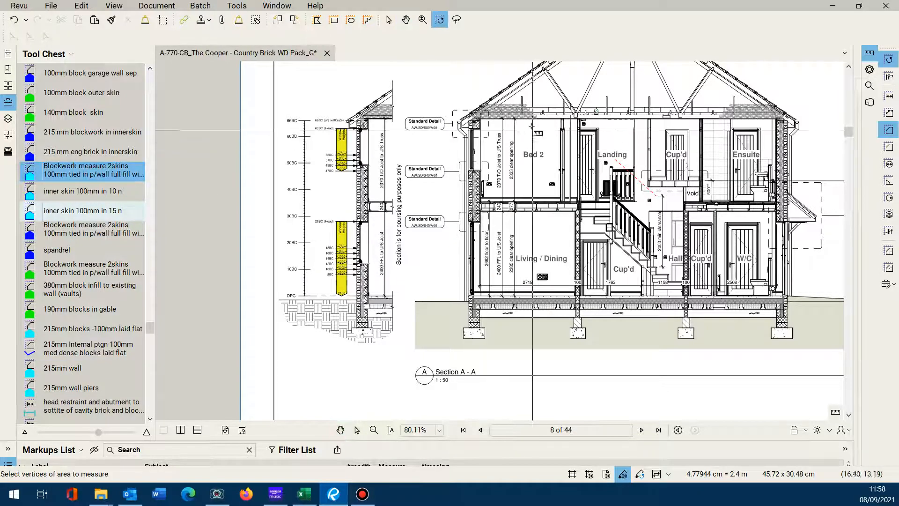
scroll(523, 104, up, 4)
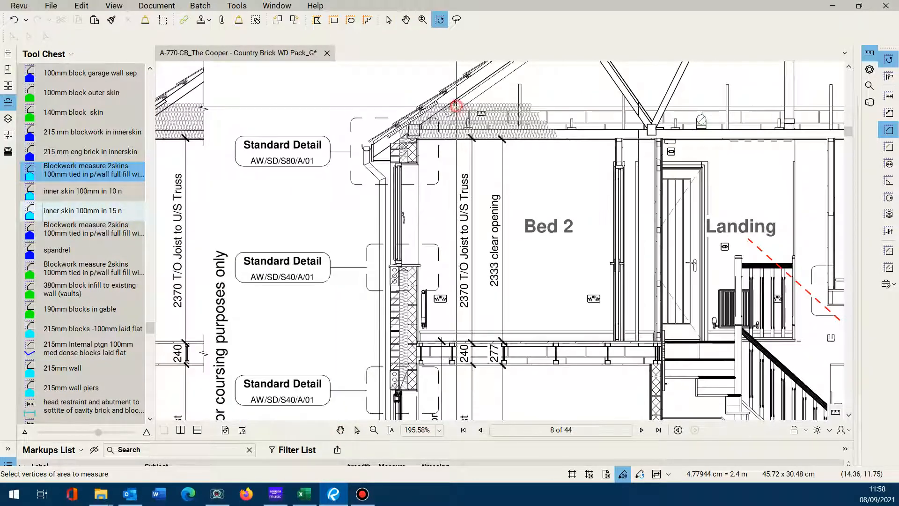
click(455, 106)
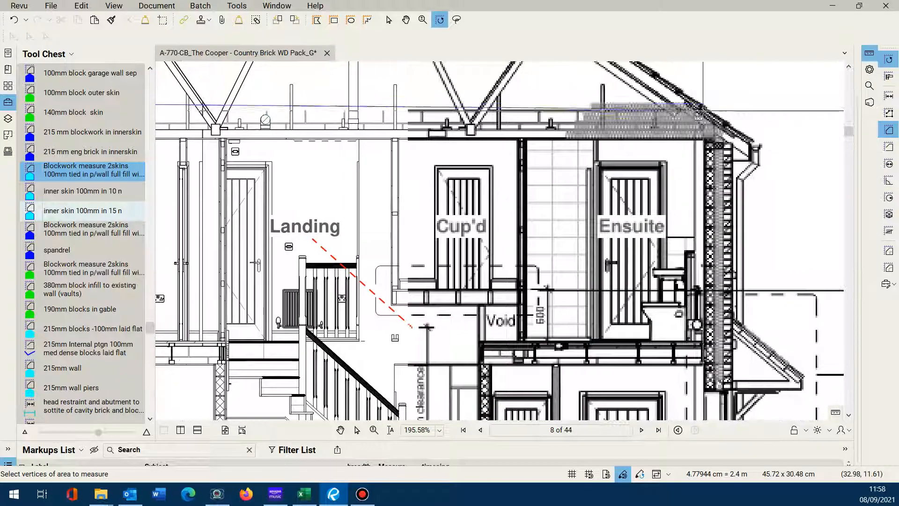
click(702, 111)
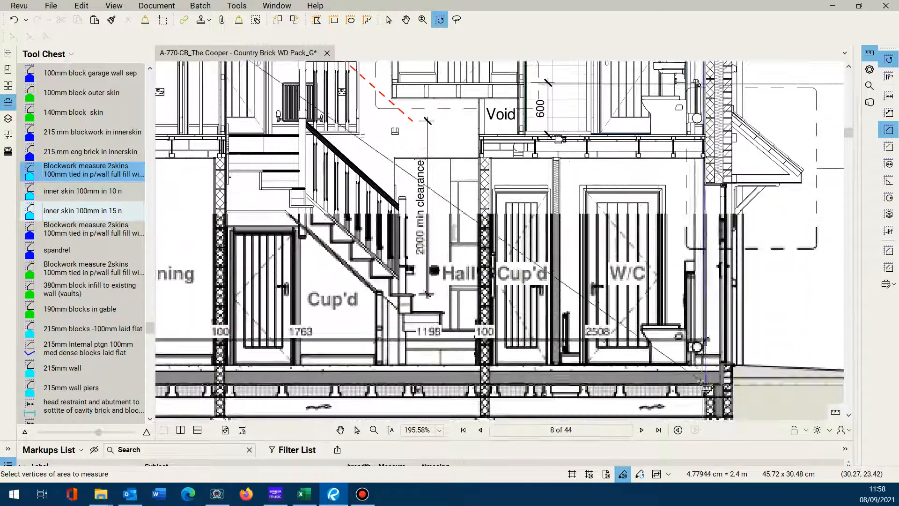
scroll(697, 389, up, 5)
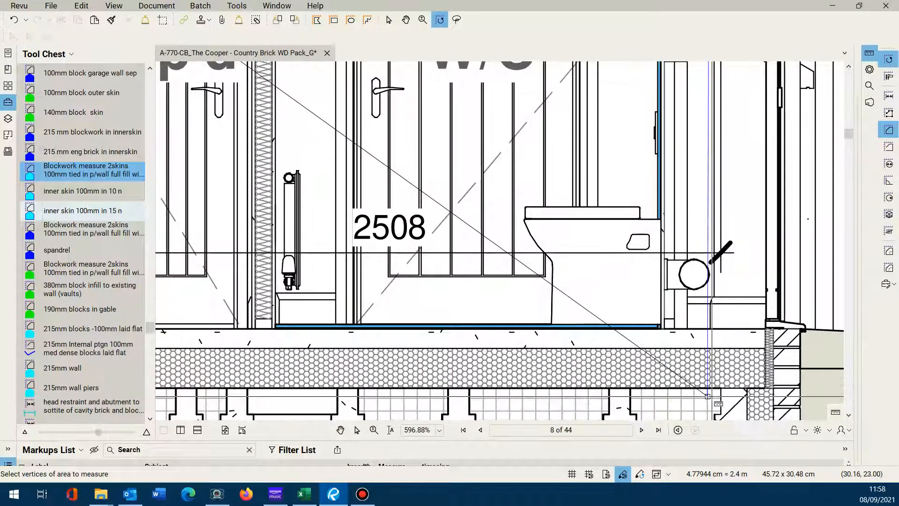
scroll(655, 381, down, 3)
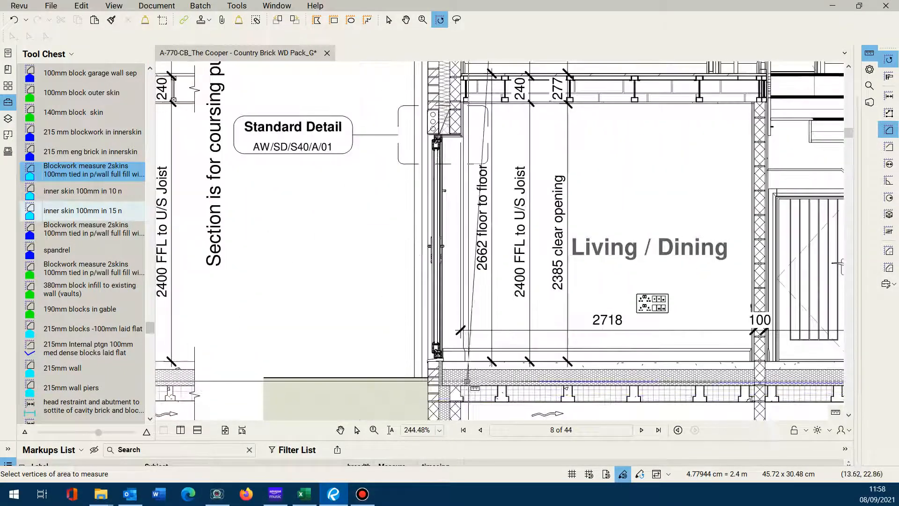
scroll(454, 127, up, 5)
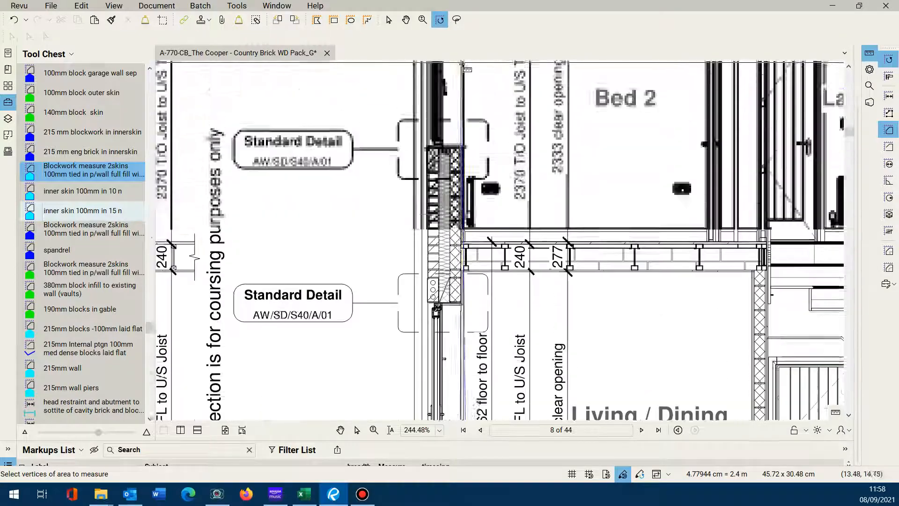
click(465, 206)
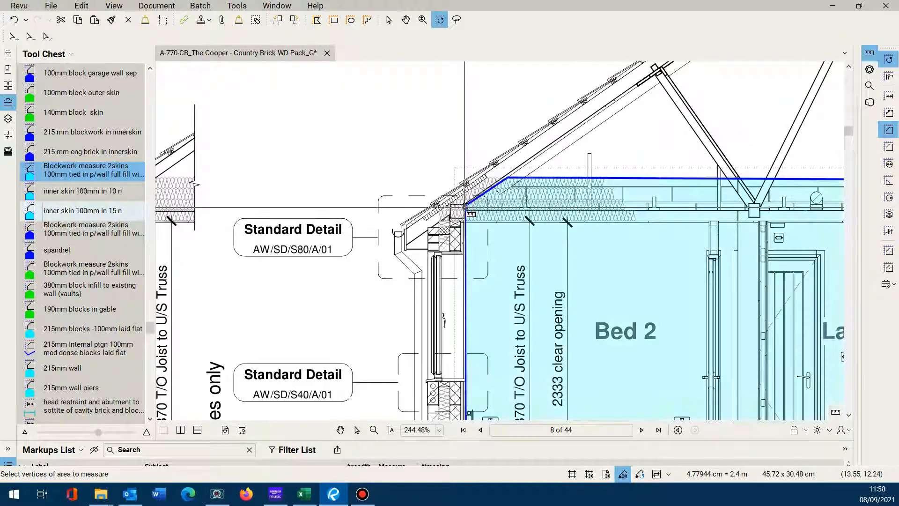
Go back to page 4, the ground floor setting out plan, and find the dimensions above the Living / Dining rear wall
scroll(465, 206, down, 5)
scroll(370, 190, down, 2)
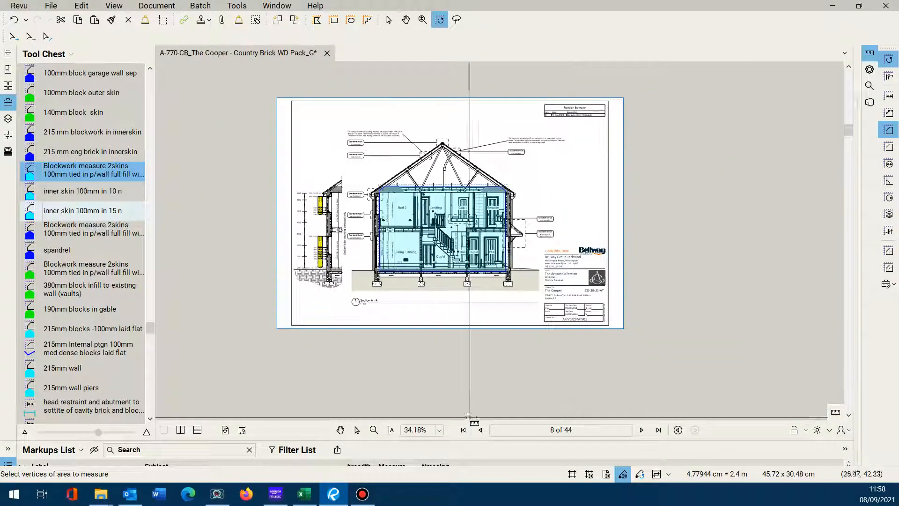
click(480, 429)
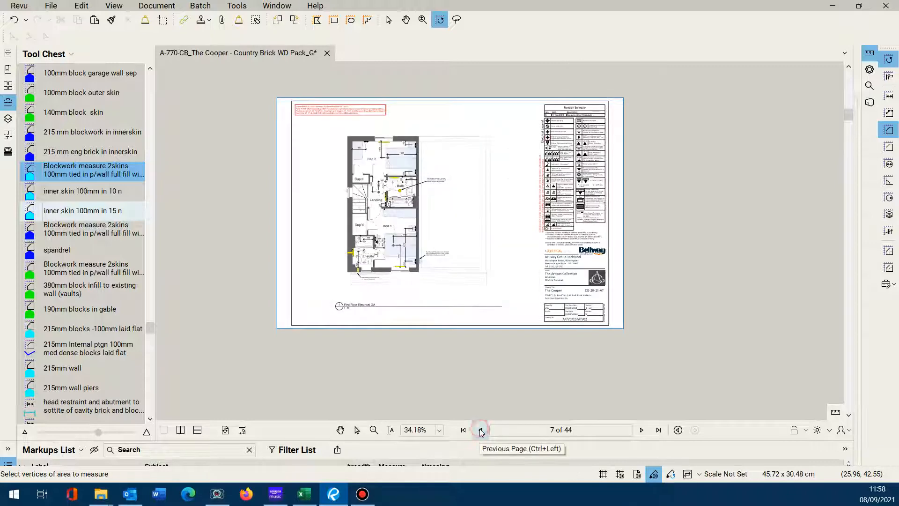
click(480, 429)
click(480, 429)
click(480, 429)
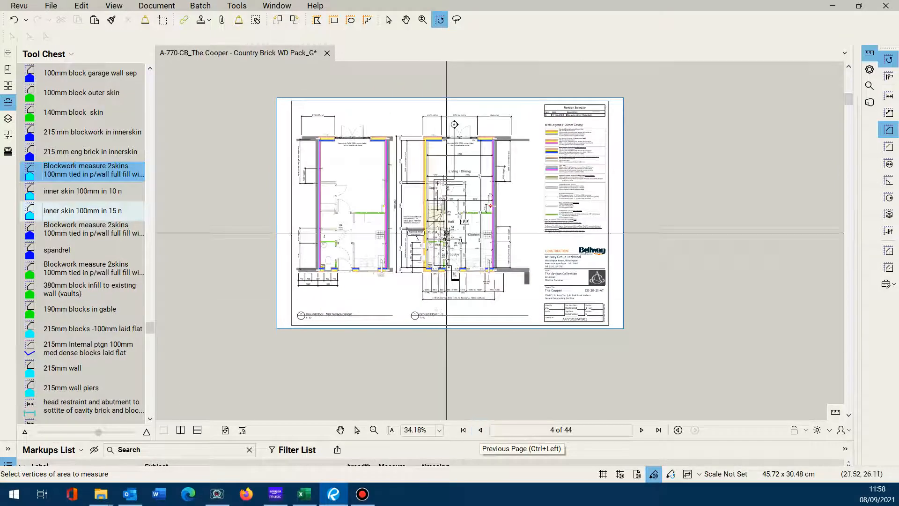
scroll(474, 174, up, 3)
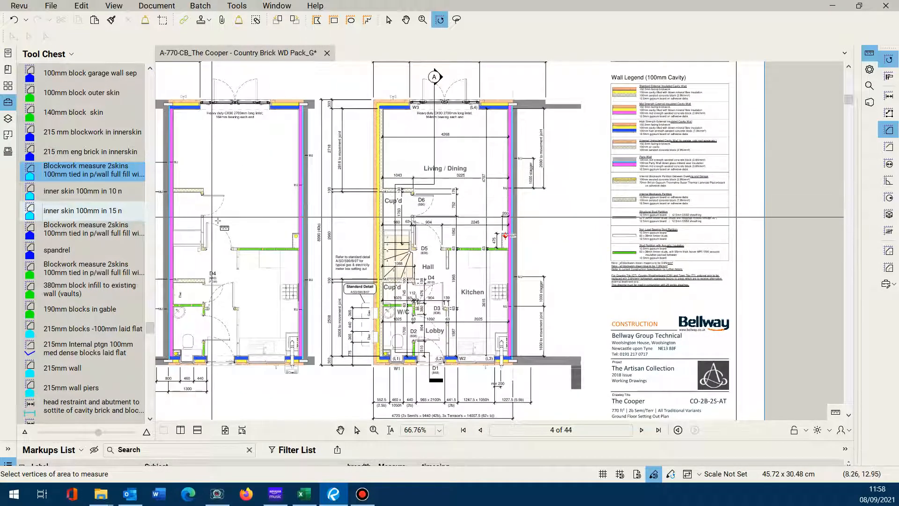
scroll(213, 201, down, 2)
scroll(465, 124, up, 5)
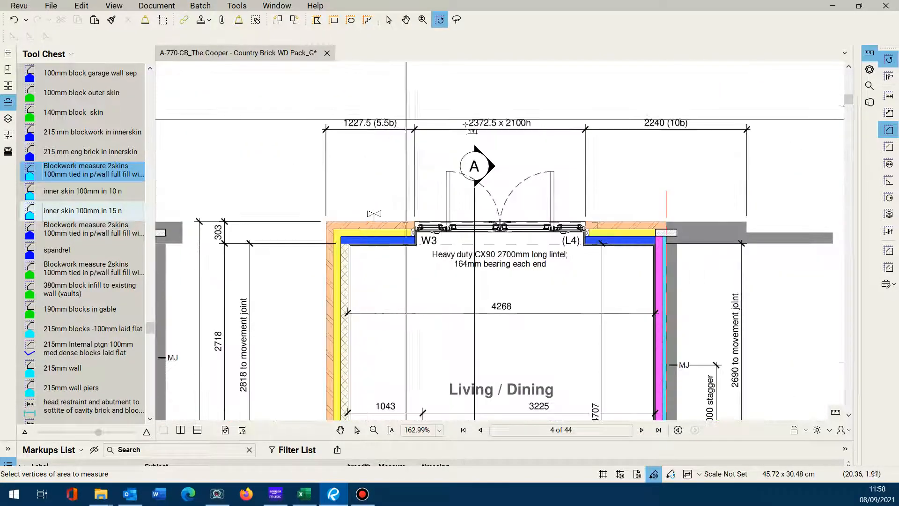
Calibrate page 4 by spanning the 1227.5 (5.5b) dimension beside the rear doors and setting it to 1.23 m
click(884, 78)
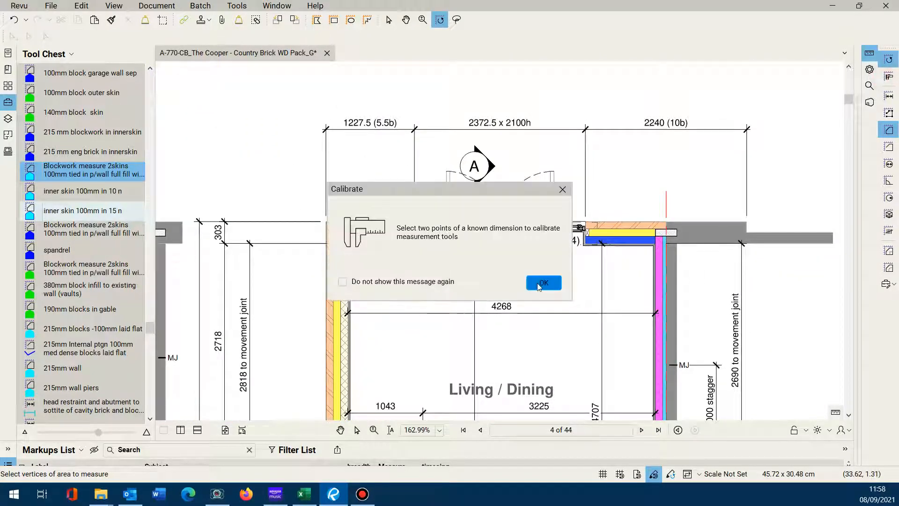
click(543, 282)
scroll(397, 126, up, 1)
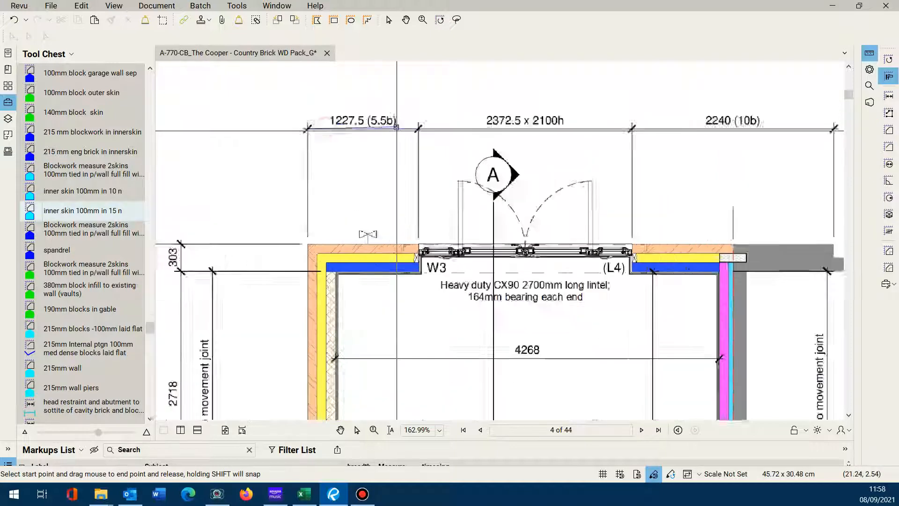
scroll(396, 127, up, 2)
click(423, 130)
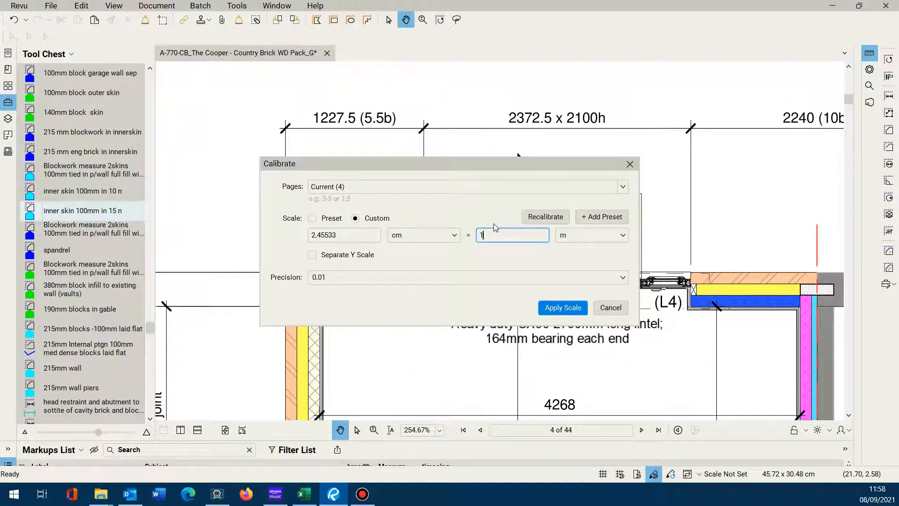
text(1.23)
click(563, 307)
Measure the house's external perimeter along the rear, side and front walls with the "perimeter gth at dpc -" tool
scroll(107, 216, up, 15)
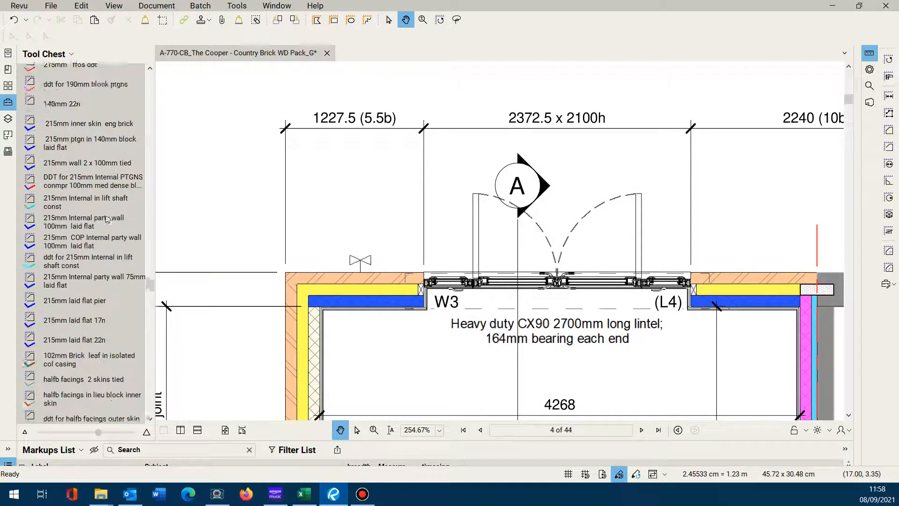
scroll(107, 216, up, 15)
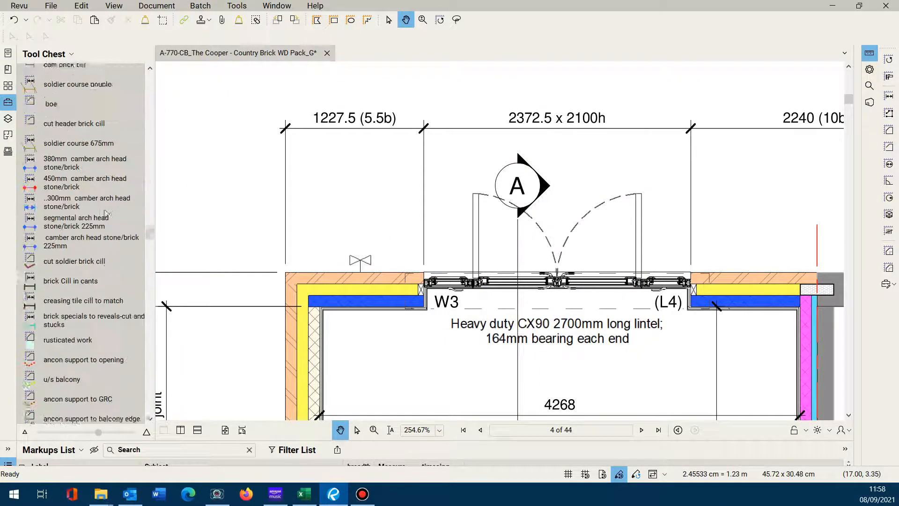
scroll(106, 269, up, 15)
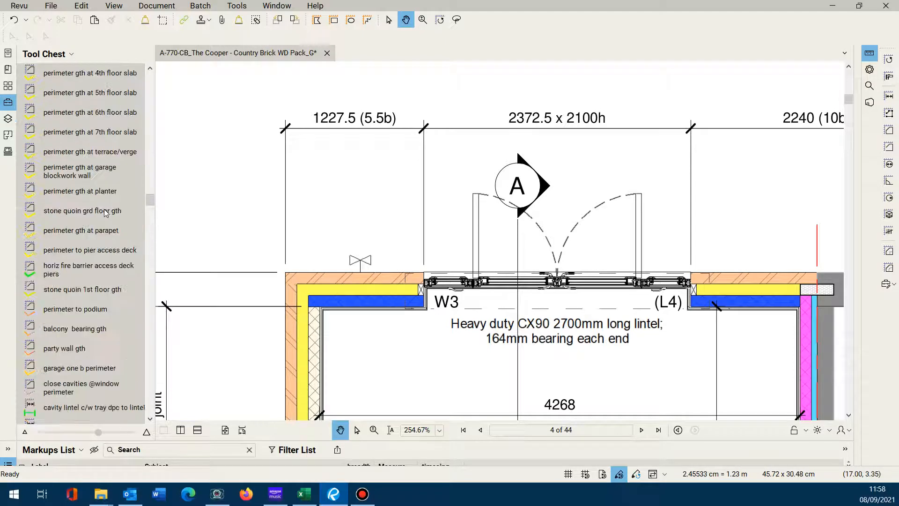
scroll(106, 211, up, 5)
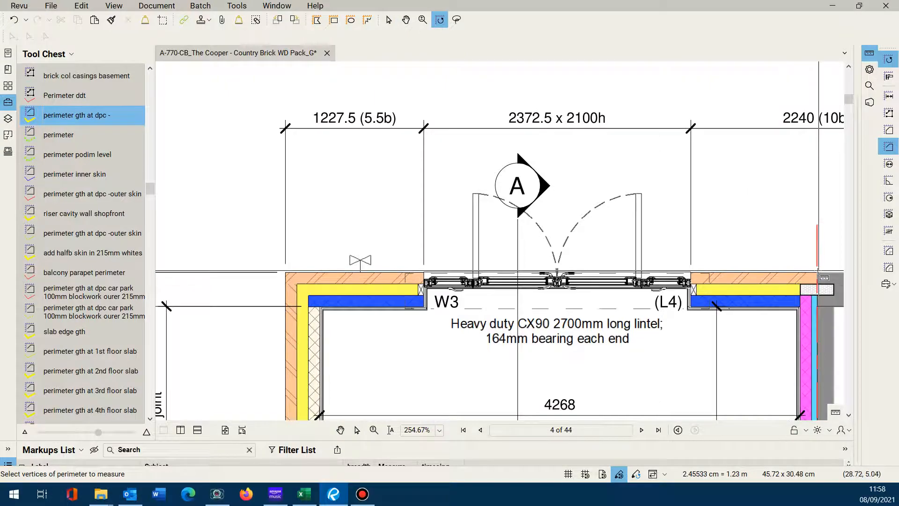
click(817, 272)
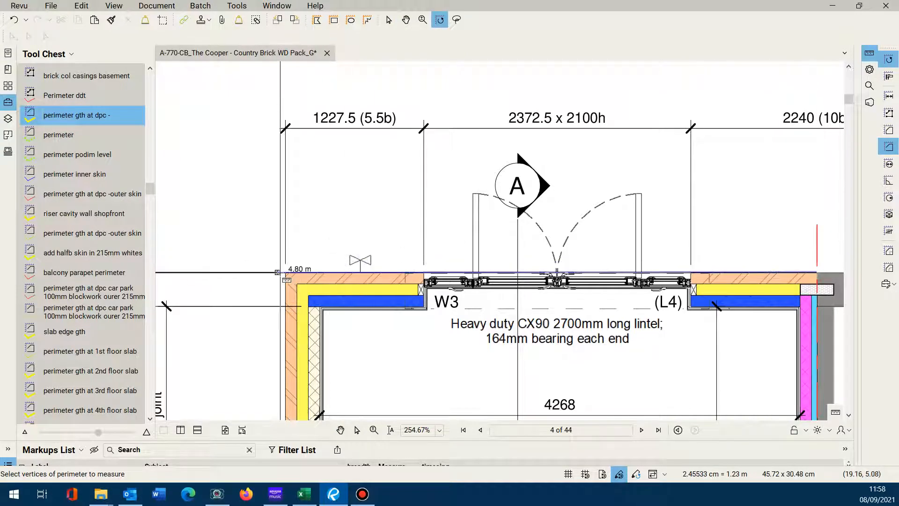
click(286, 272)
scroll(286, 356, down, 15)
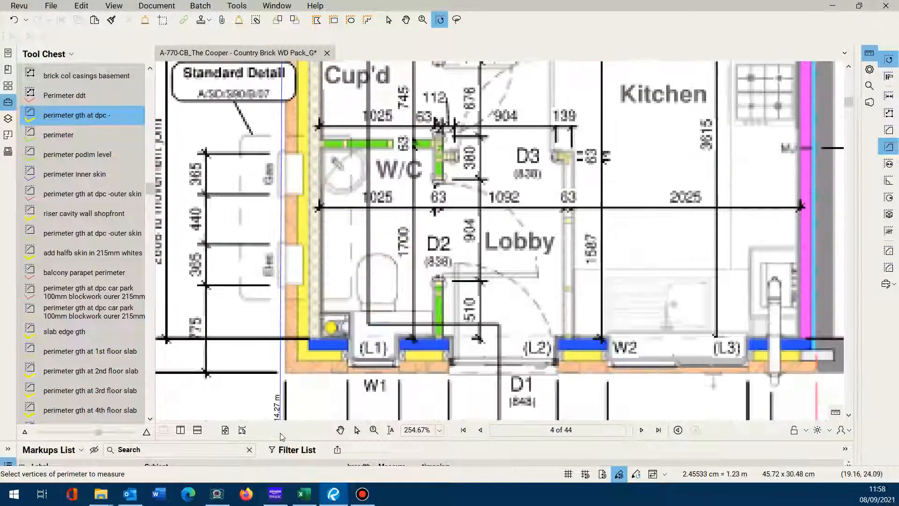
click(285, 185)
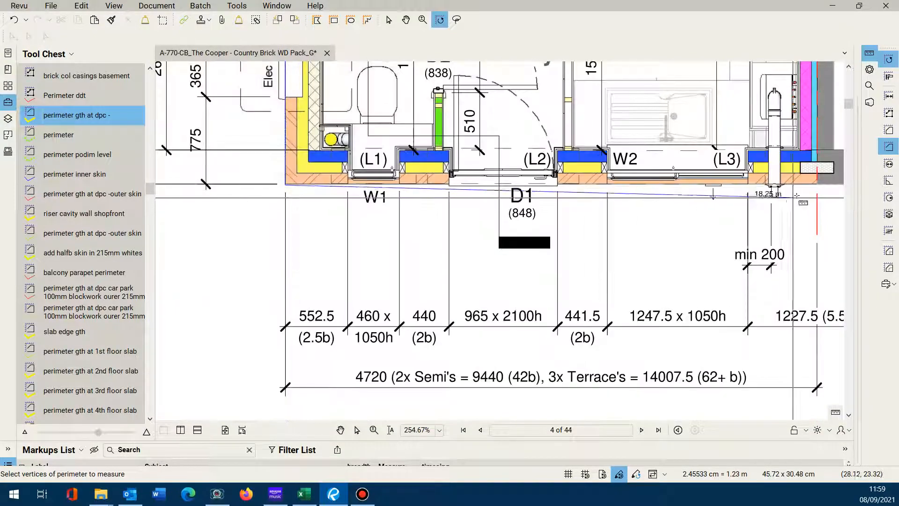
scroll(572, 277, down, 6)
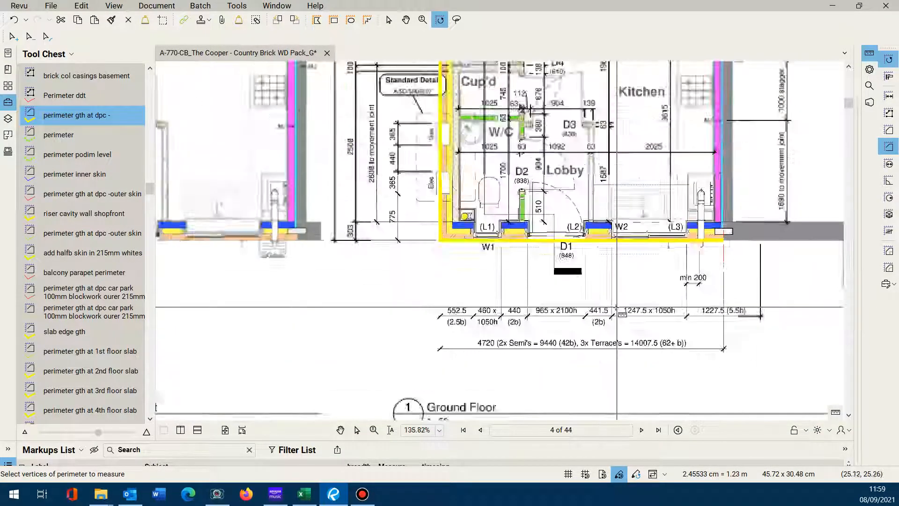
Measure the length of the block partition between the stairs and the Cup'd with the 100mm block ptgn tool
scroll(572, 277, up, 4)
scroll(589, 151, up, 2)
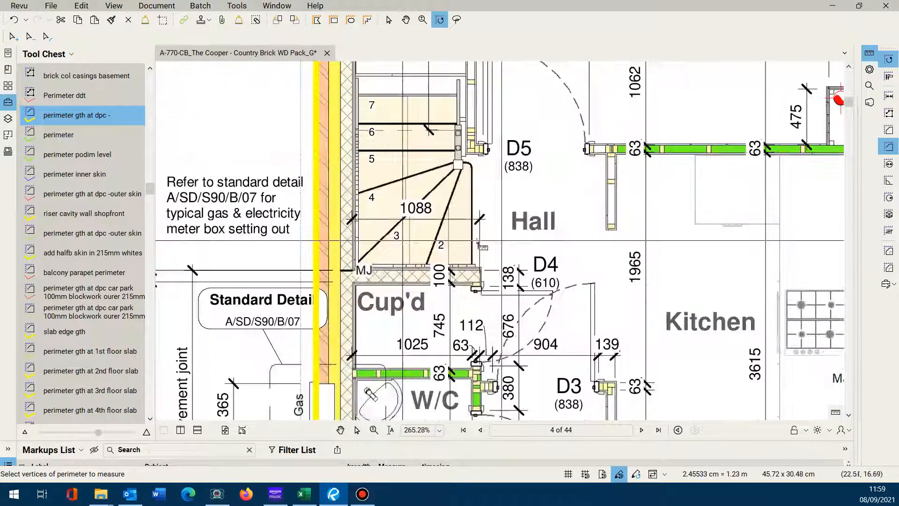
scroll(123, 279, down, 5)
scroll(123, 280, down, 10)
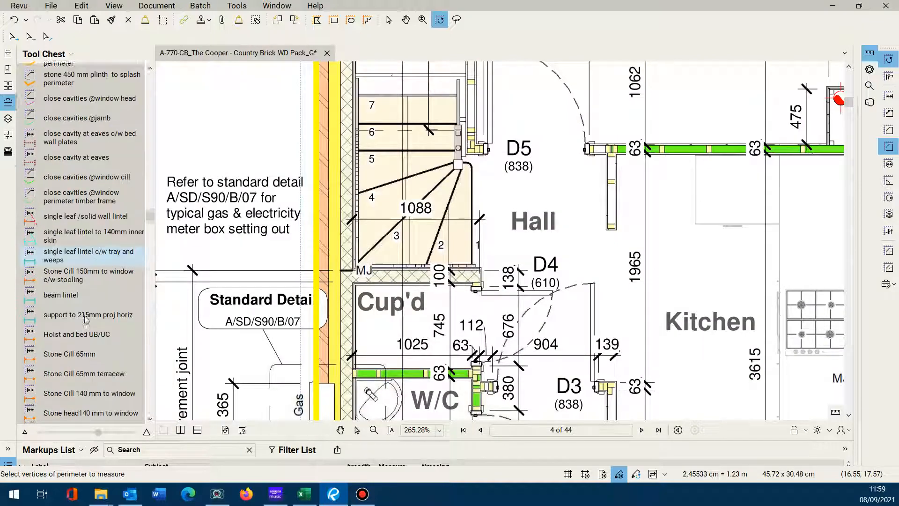
scroll(85, 320, down, 12)
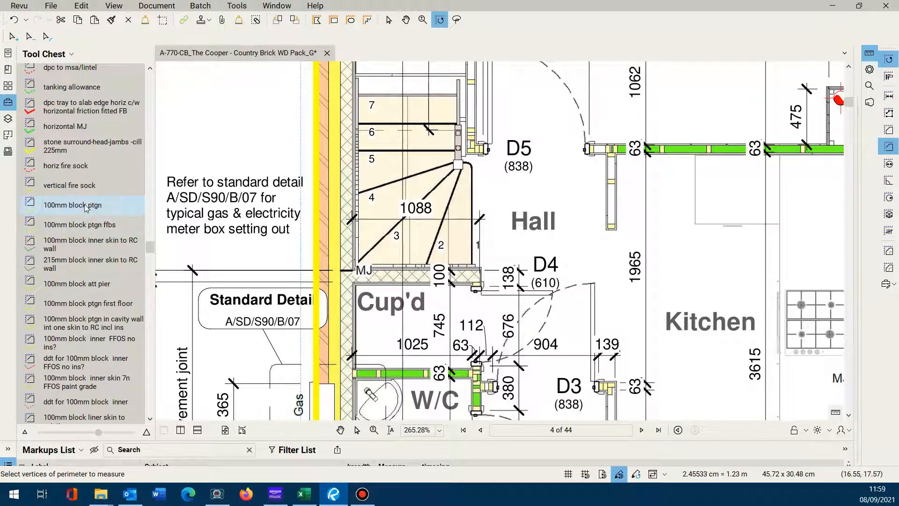
click(85, 208)
scroll(411, 266, up, 4)
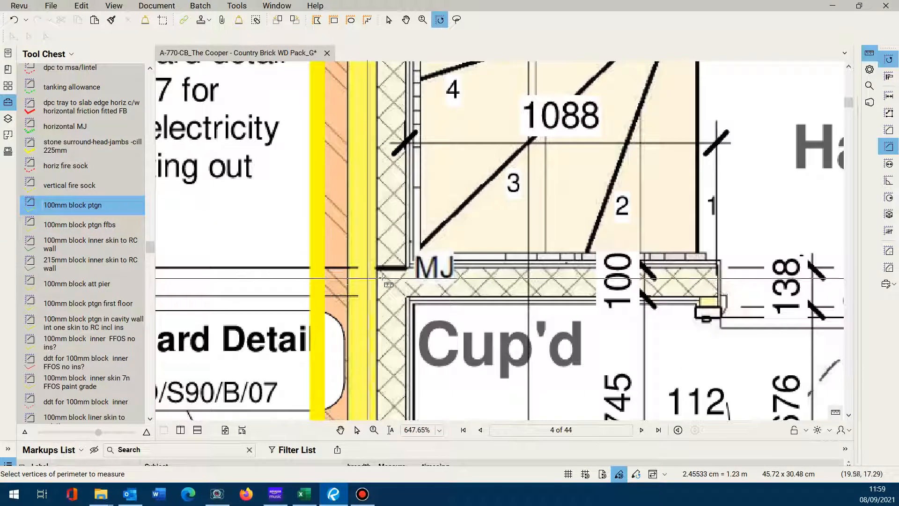
click(410, 266)
double_click(716, 266)
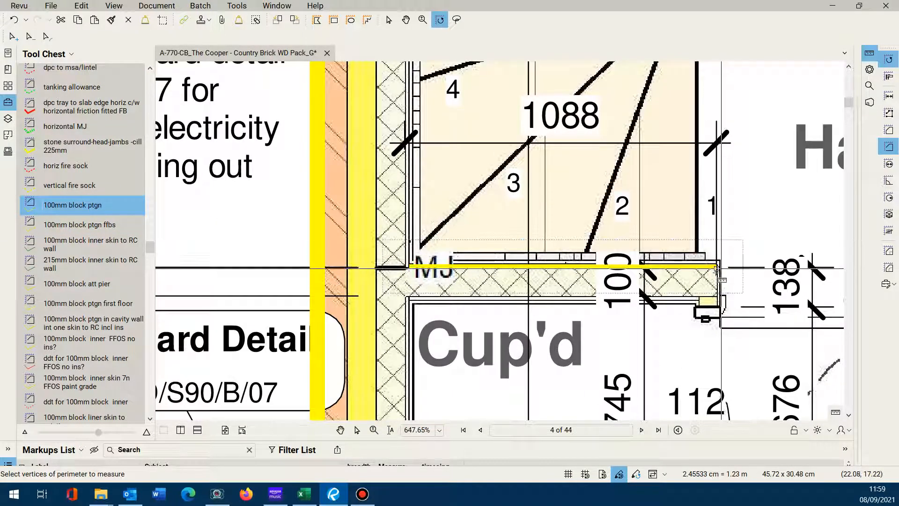
Mark the movement joints beside the stairs Cup'd and along the Kitchen and Living / Dining party wall with the "int mj in 100mm party wall" tool
drag(150, 249, 158, 76)
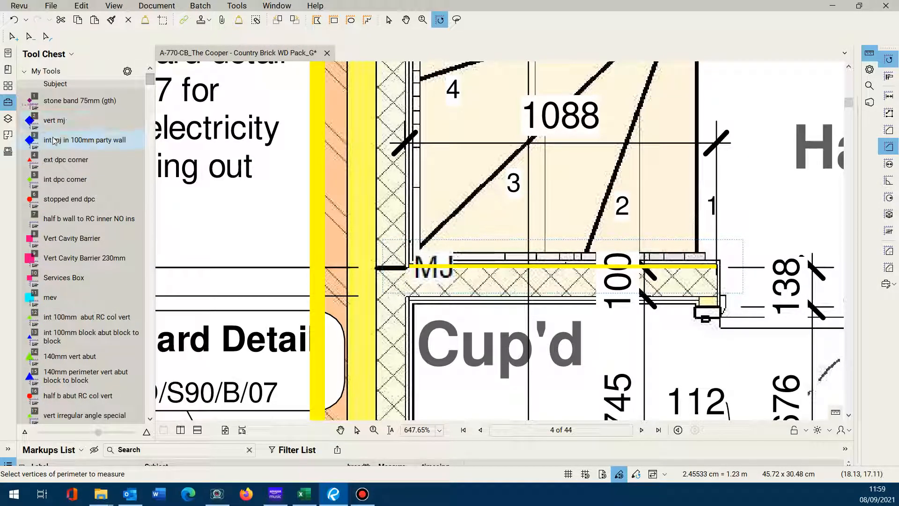
click(70, 140)
scroll(393, 263, down, 8)
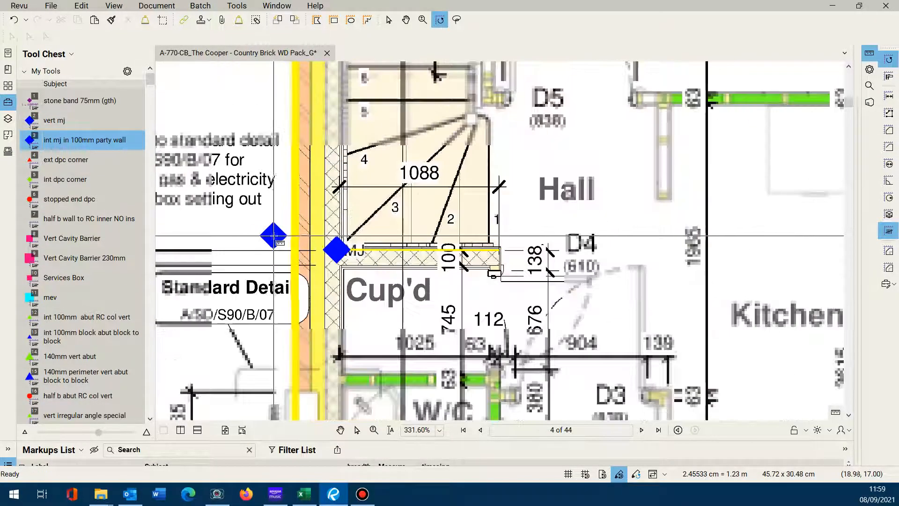
scroll(547, 243, up, 5)
click(593, 335)
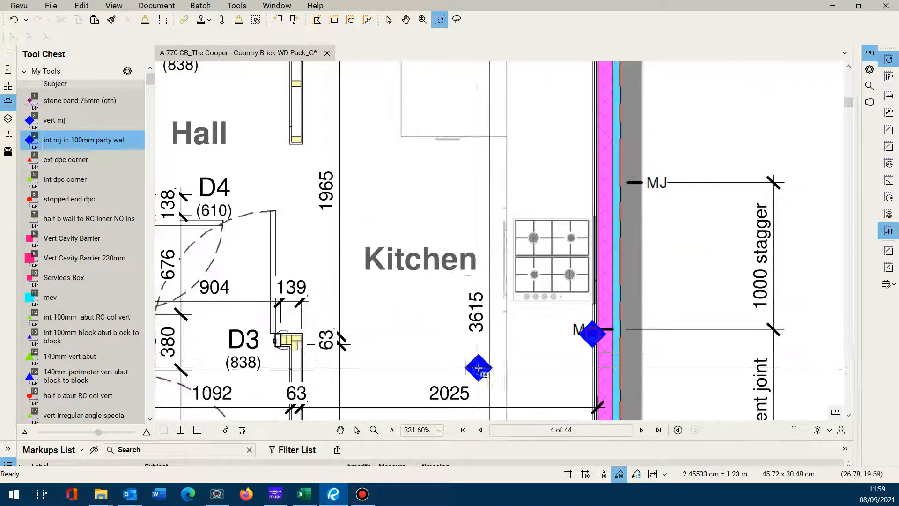
scroll(478, 367, down, 4)
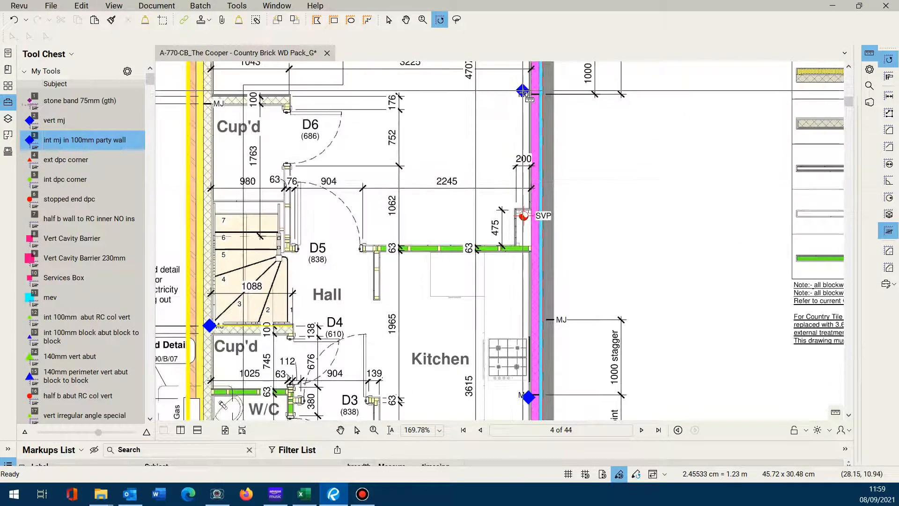
scroll(429, 246, down, 5)
scroll(374, 79, up, 5)
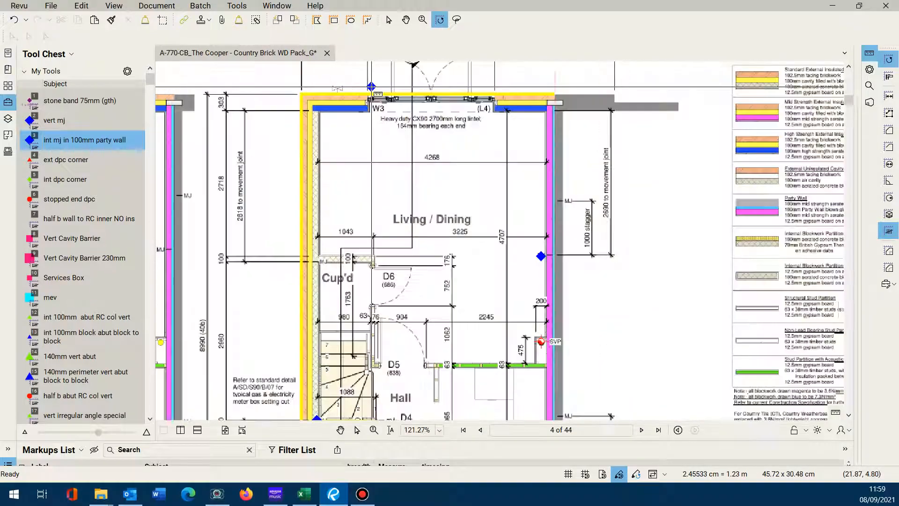
Look over the whole ground floor setting out plan and its wall legend for joints or partitions still needing a markup
scroll(378, 160, down, 7)
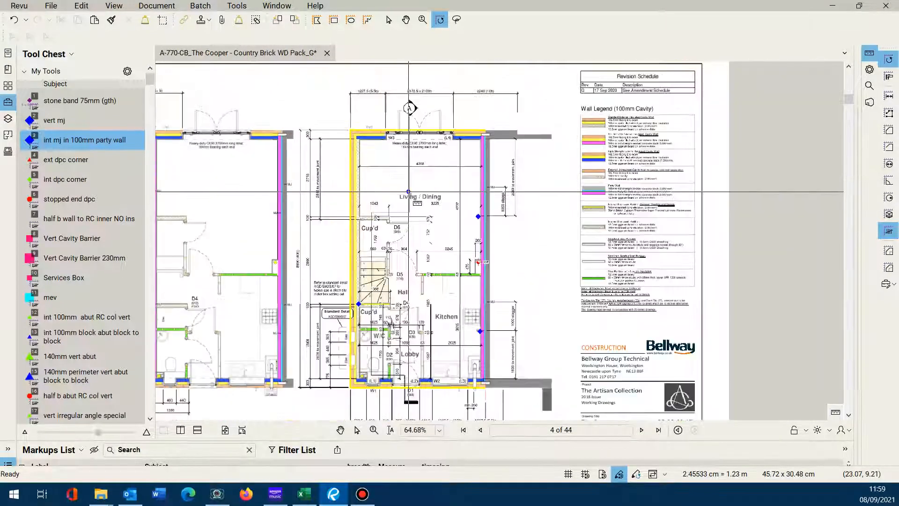
scroll(417, 297, down, 3)
scroll(418, 222, up, 4)
scroll(418, 222, up, 2)
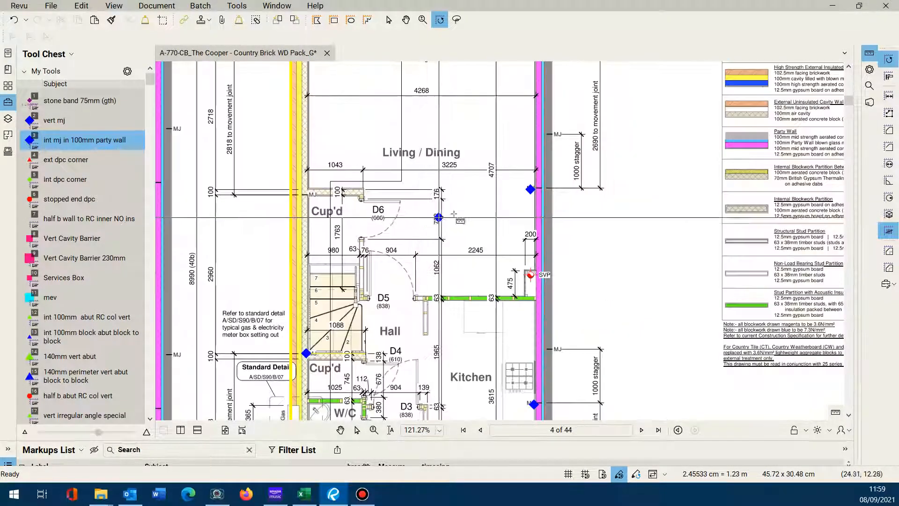
scroll(451, 270, down, 4)
scroll(452, 271, up, 3)
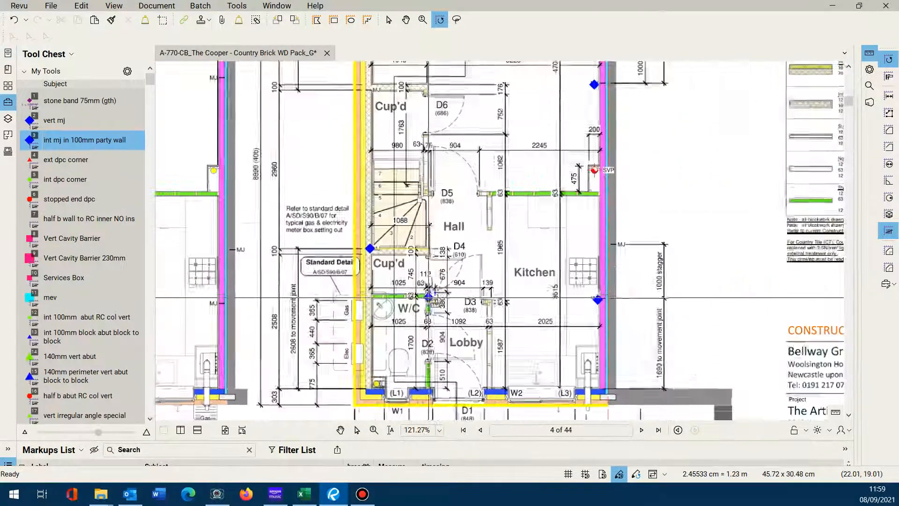
scroll(483, 243, down, 2)
scroll(483, 242, down, 1)
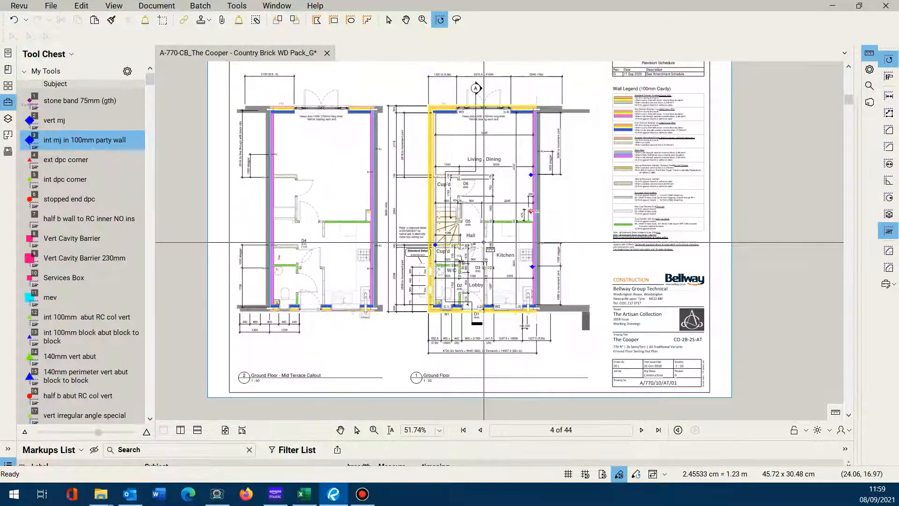
scroll(483, 242, up, 2)
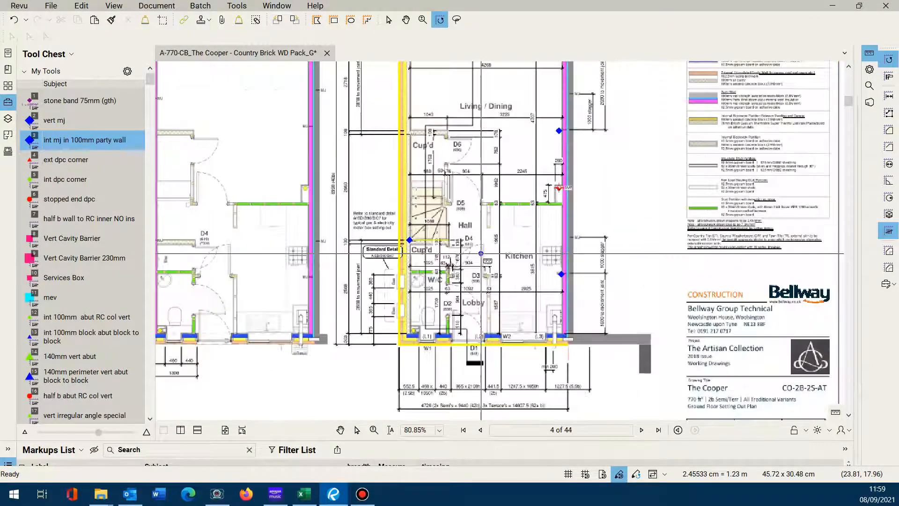
scroll(475, 253, up, 2)
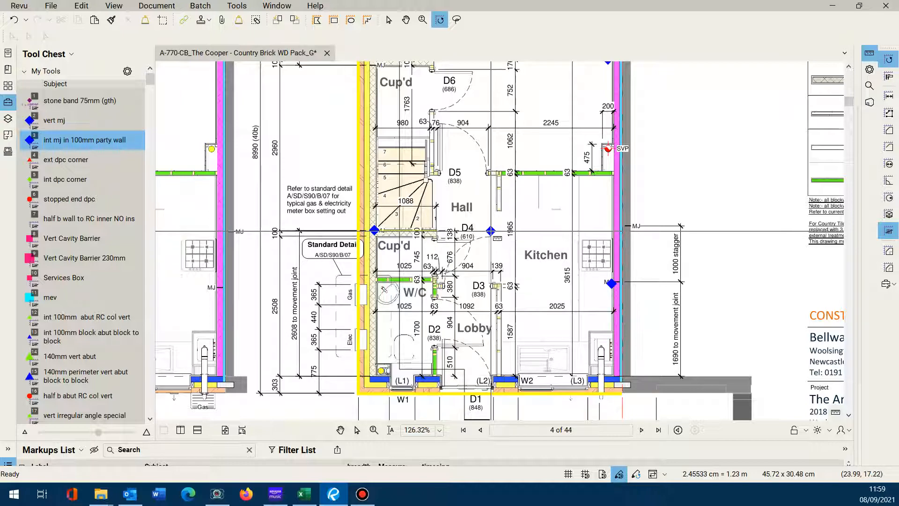
scroll(490, 230, down, 1)
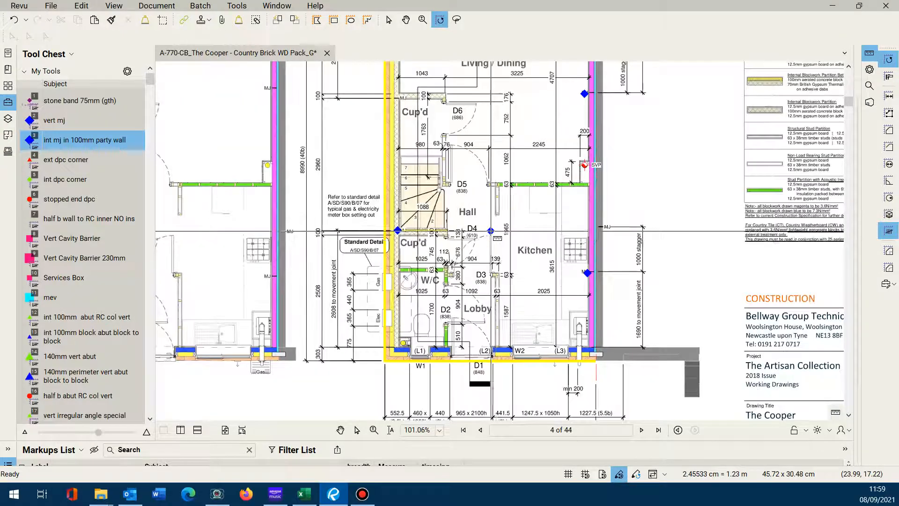
Go to page 5, examine the first floor plan around the bedrooms and Ensuite, and enlarge the Markups List to show the measured items
click(641, 429)
scroll(408, 388, up, 3)
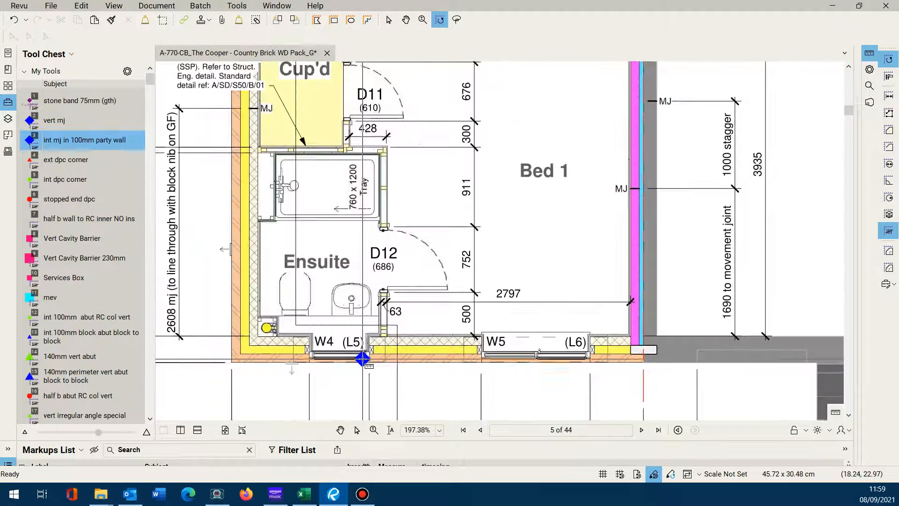
scroll(407, 388, down, 4)
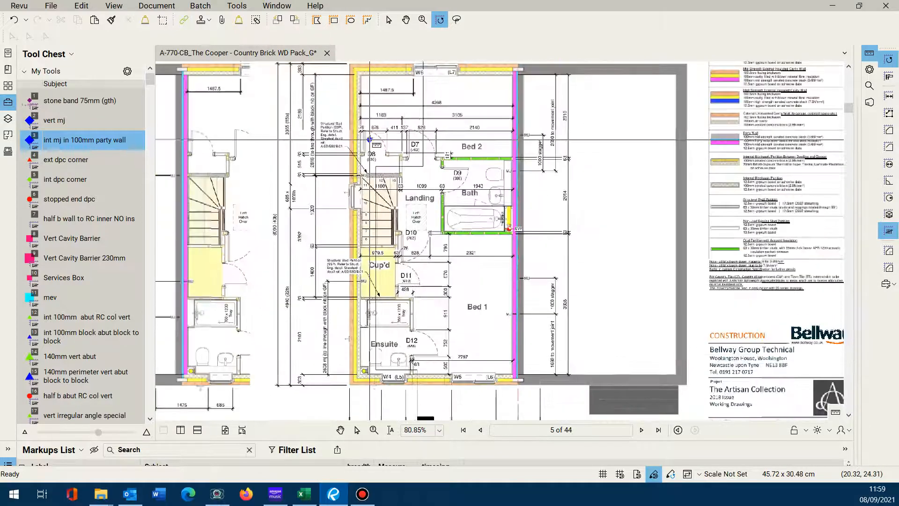
scroll(370, 132, up, 3)
scroll(433, 271, down, 3)
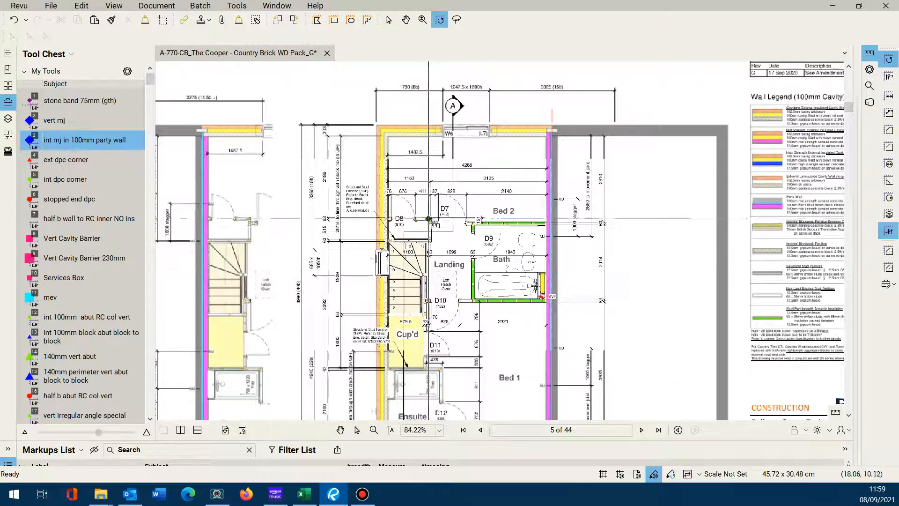
drag(526, 441, 519, 322)
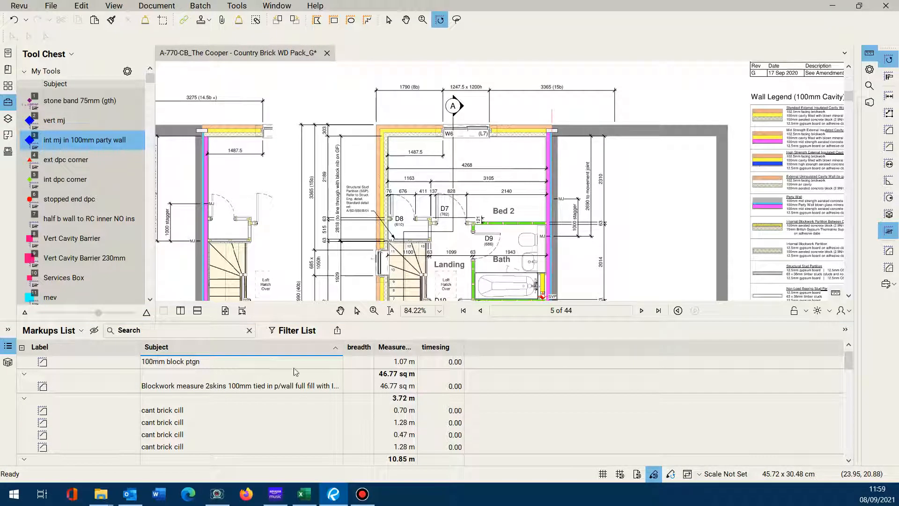
click(338, 331)
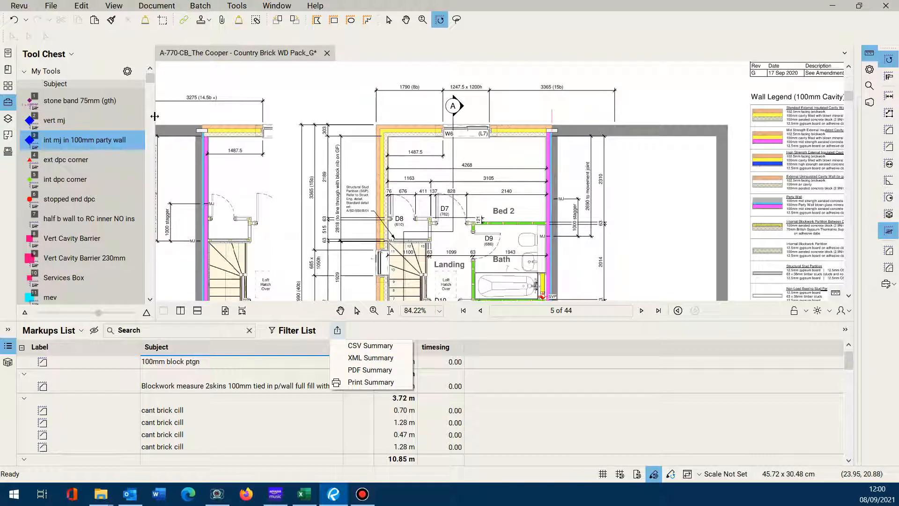
click(284, 236)
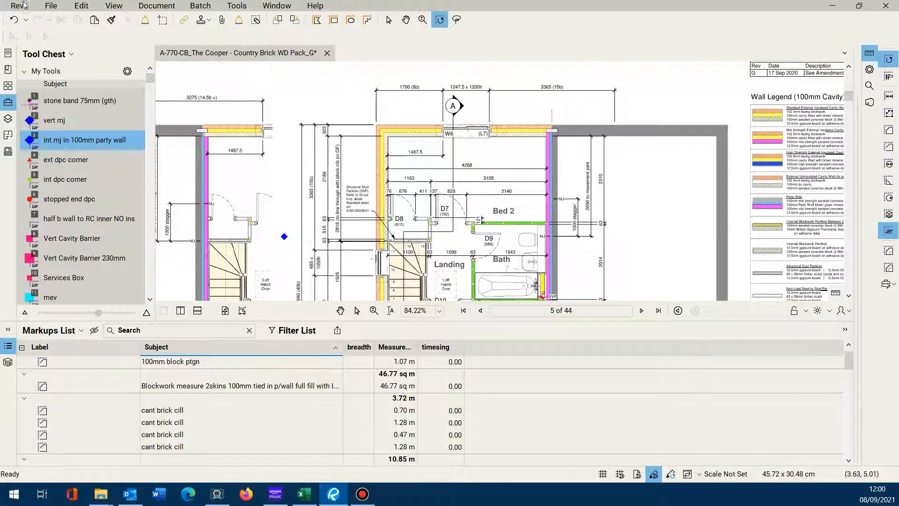
click(15, 19)
Save a copy of the marked-up PDF as "cooper type semi" in the takeoffs folder
click(51, 6)
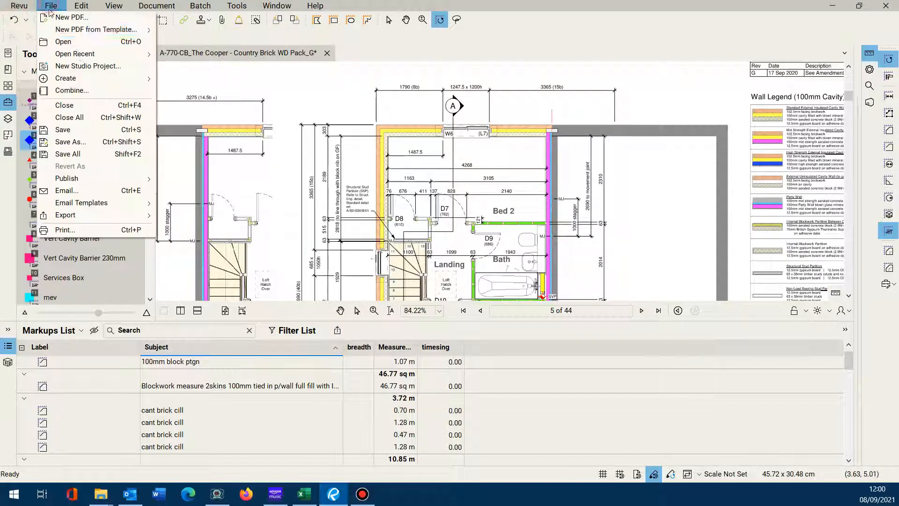
click(95, 142)
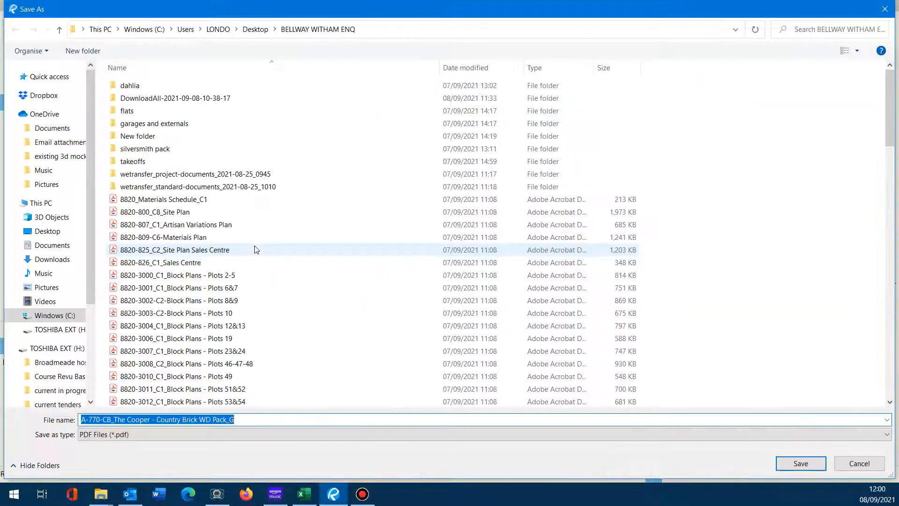
text(cooper type semi)
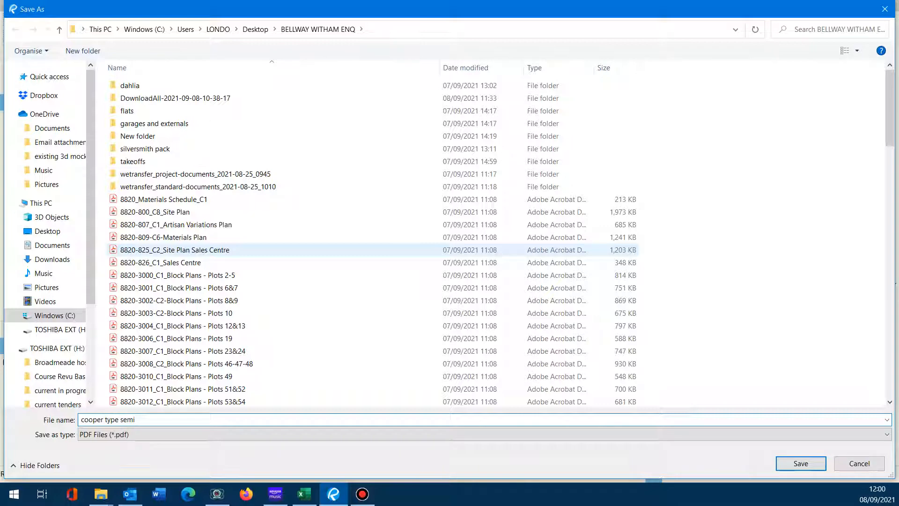
double_click(151, 165)
click(799, 464)
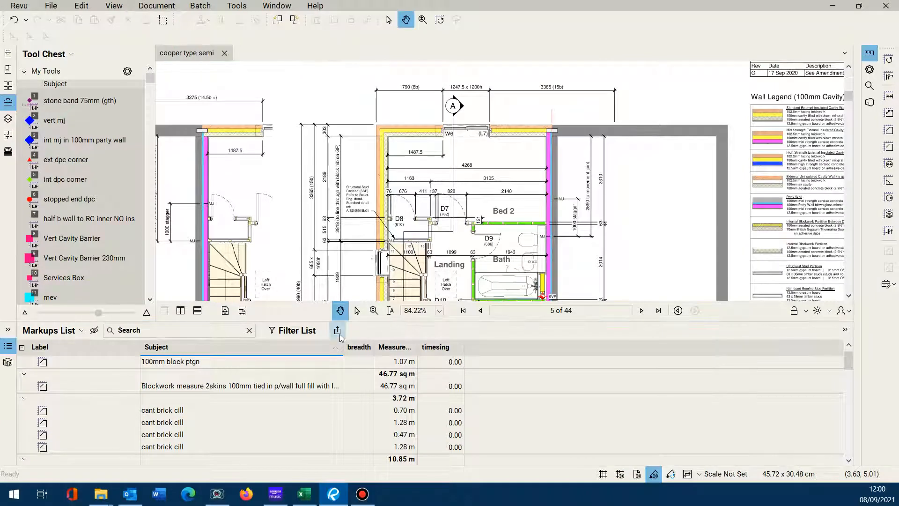
Export the markups and totals as a CSV summary to the takeoffs folder inside BELLWAY WITHAM ENQ, opening the file after creation
click(337, 330)
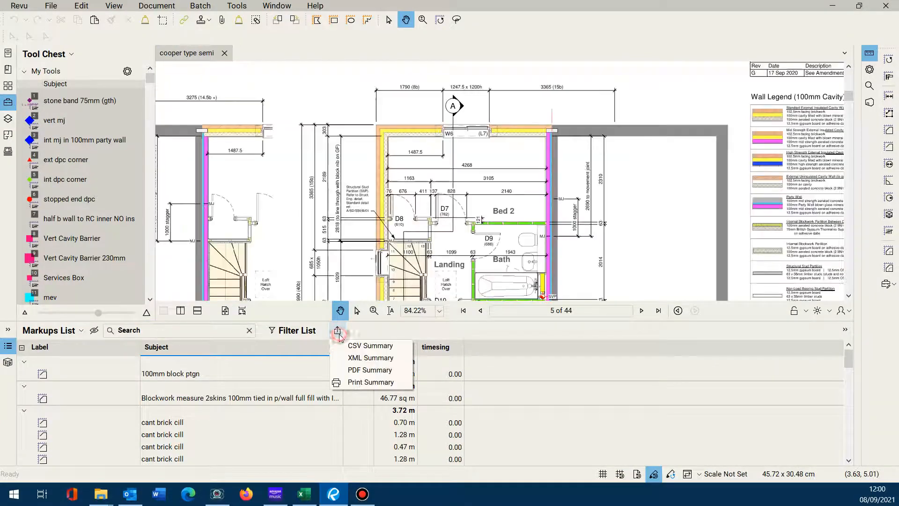
click(367, 347)
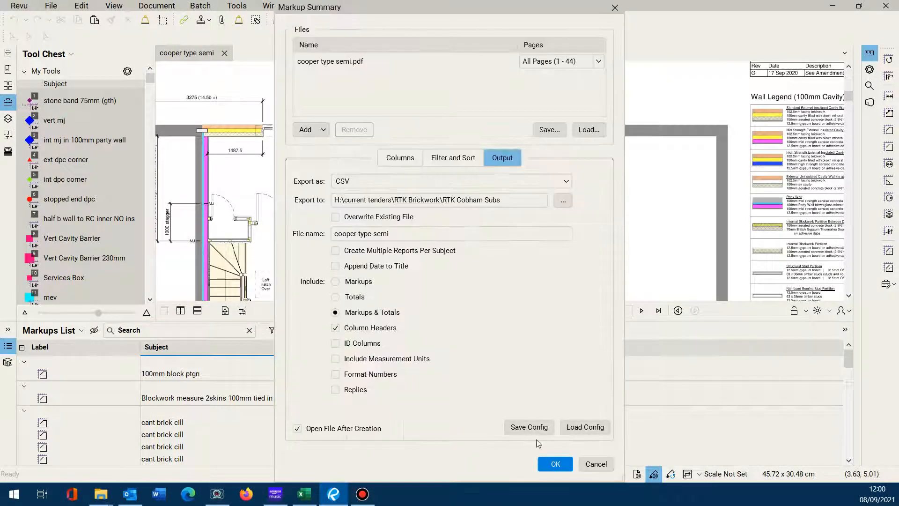
click(564, 201)
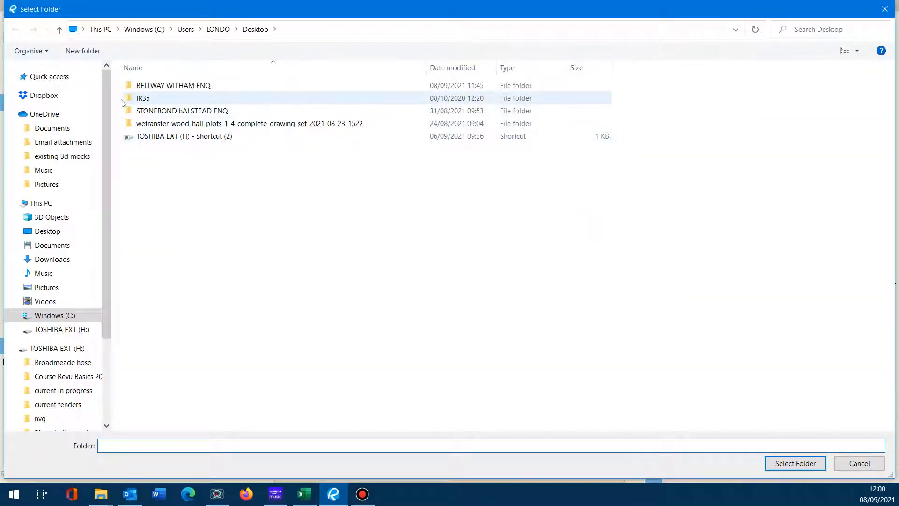
click(152, 87)
double_click(152, 87)
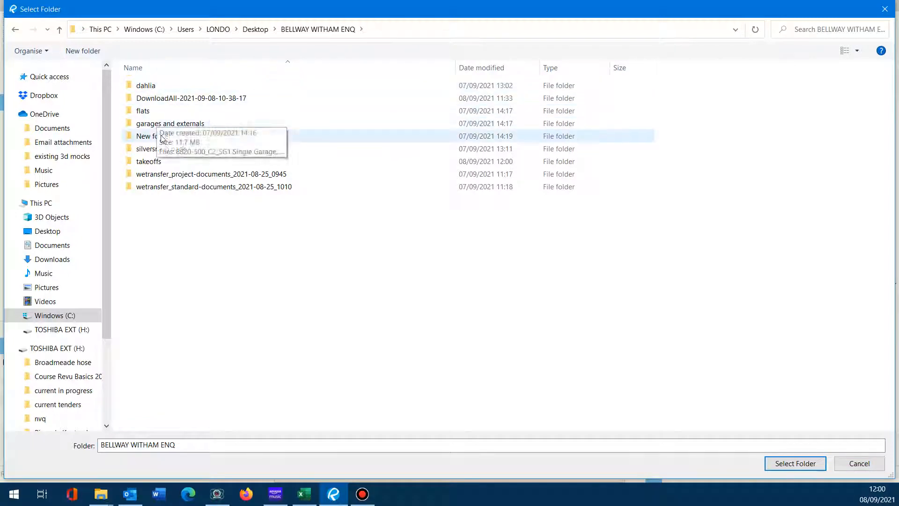
double_click(165, 161)
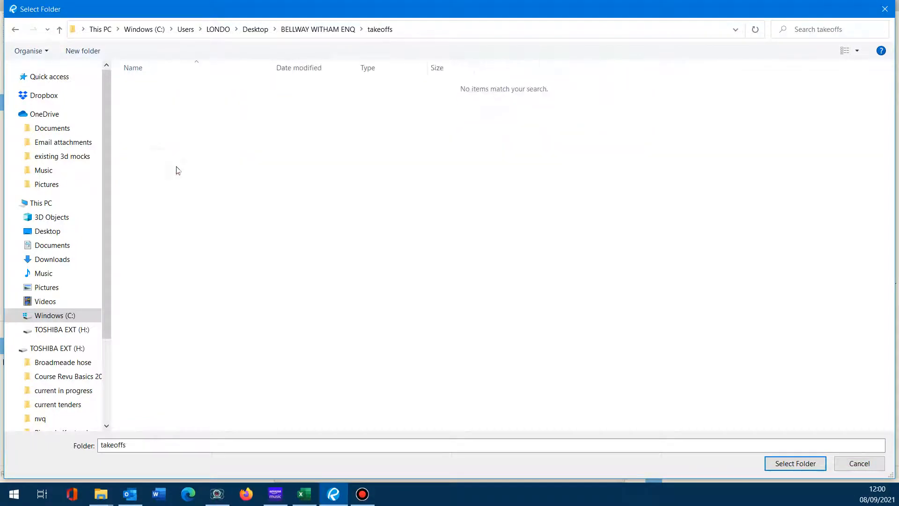
click(795, 464)
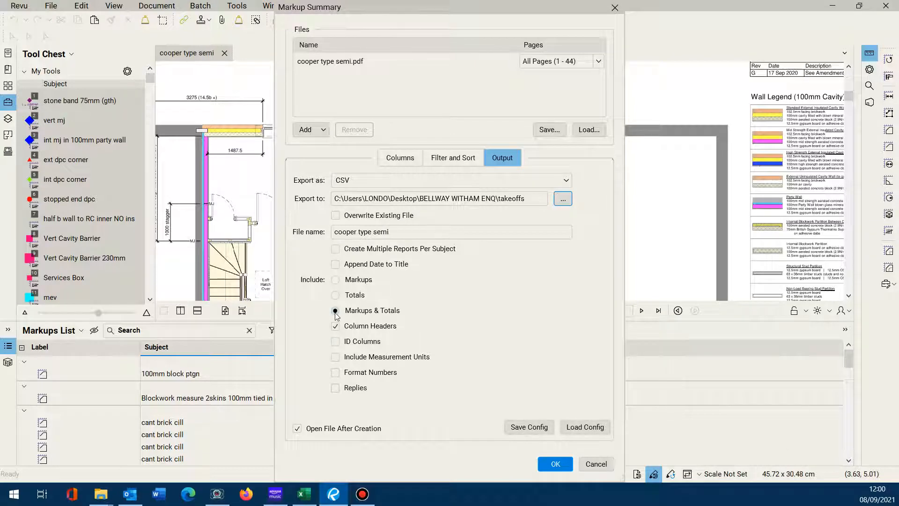
click(555, 462)
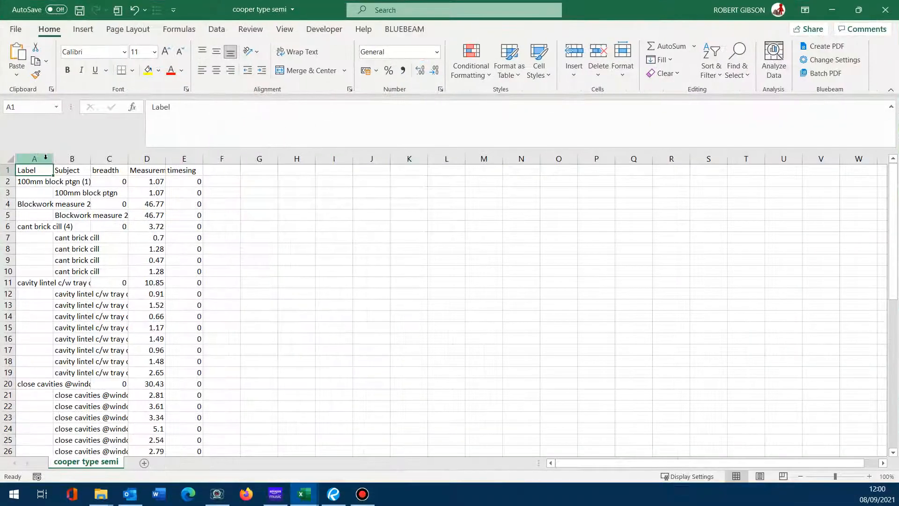
Widen the label and subject columns of the exported takeoff sheet in Excel, then save and close the file
click(45, 158)
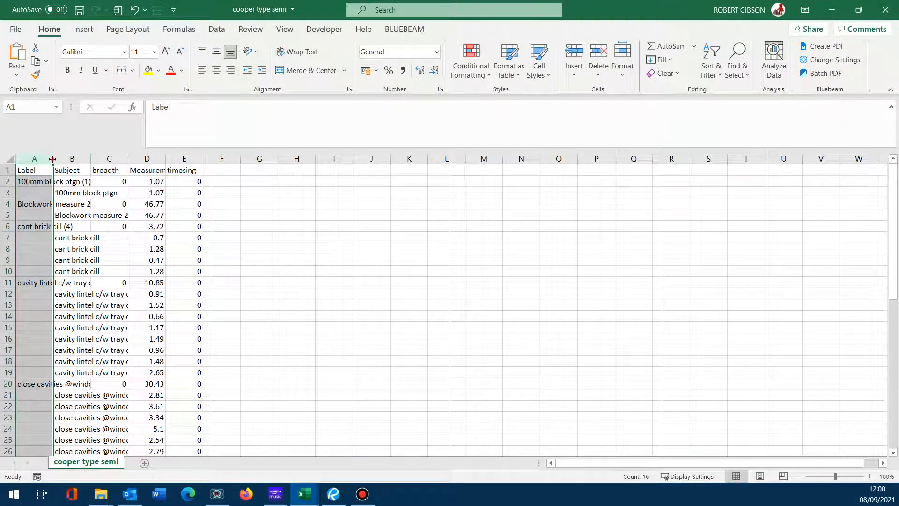
drag(53, 158, 216, 161)
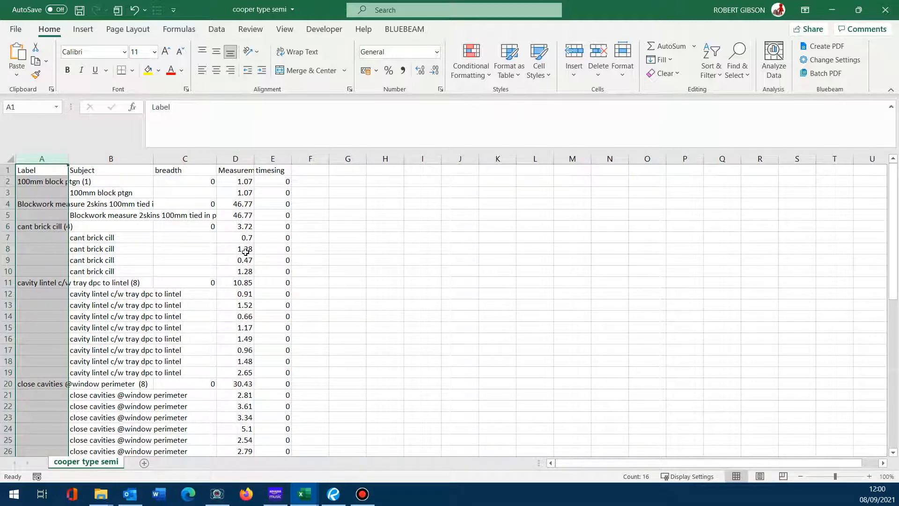
scroll(245, 252, down, 1)
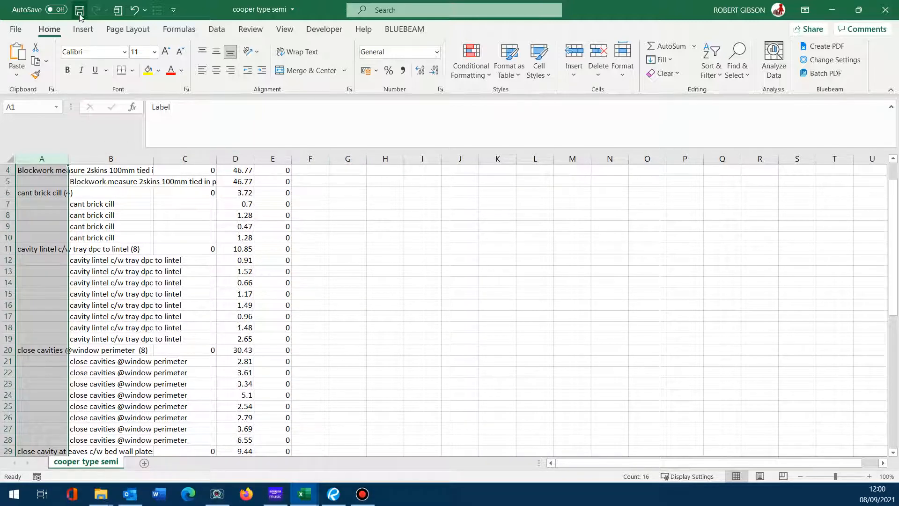
click(80, 12)
click(885, 15)
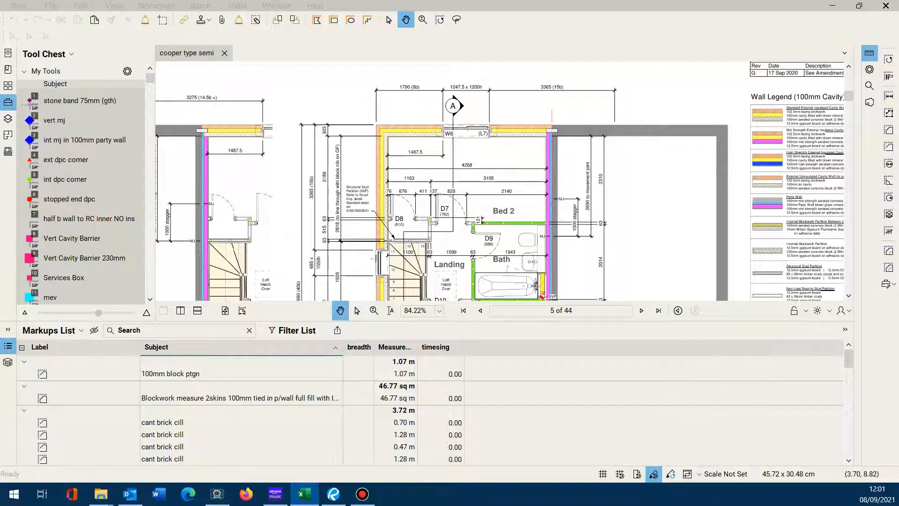
Switch to File Explorer and open the NAS-TakeOffConverter v1.5 workbook from the current tenders folder on TOSHIBA EXT (H:)
click(100, 494)
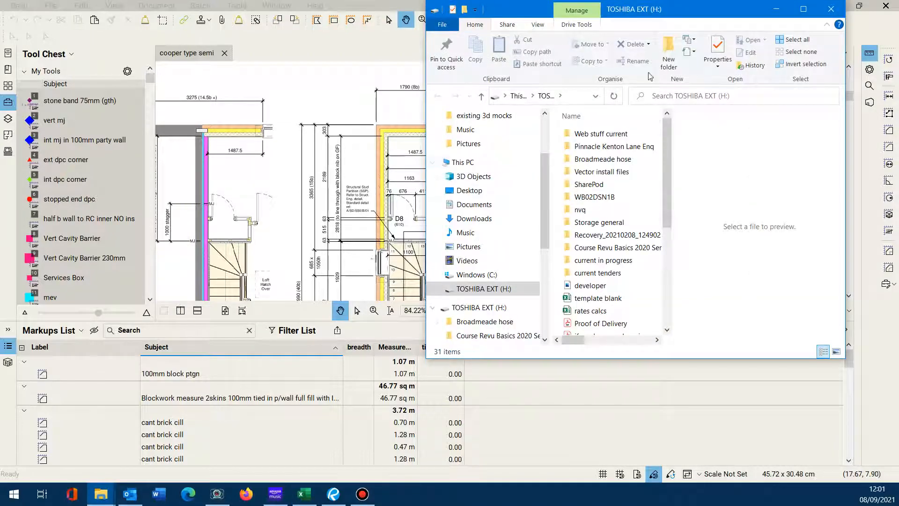
drag(673, 11, 414, 0)
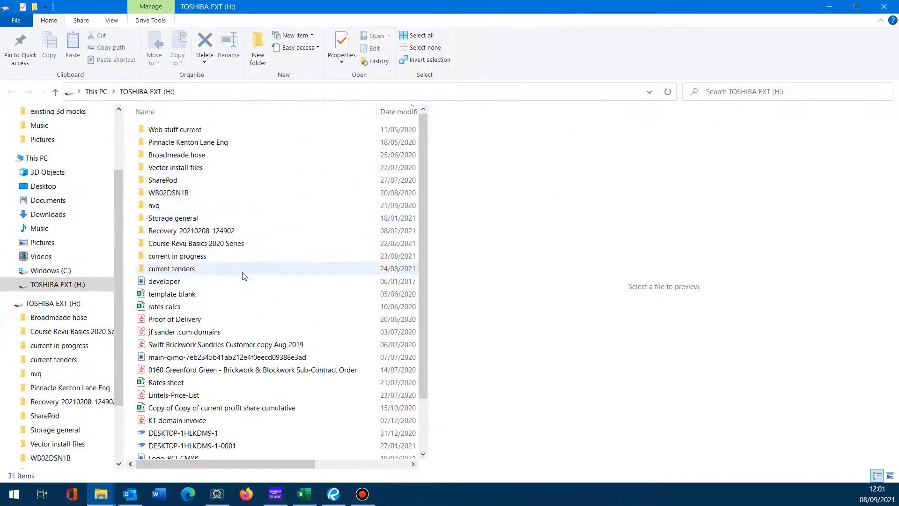
scroll(223, 303, down, 2)
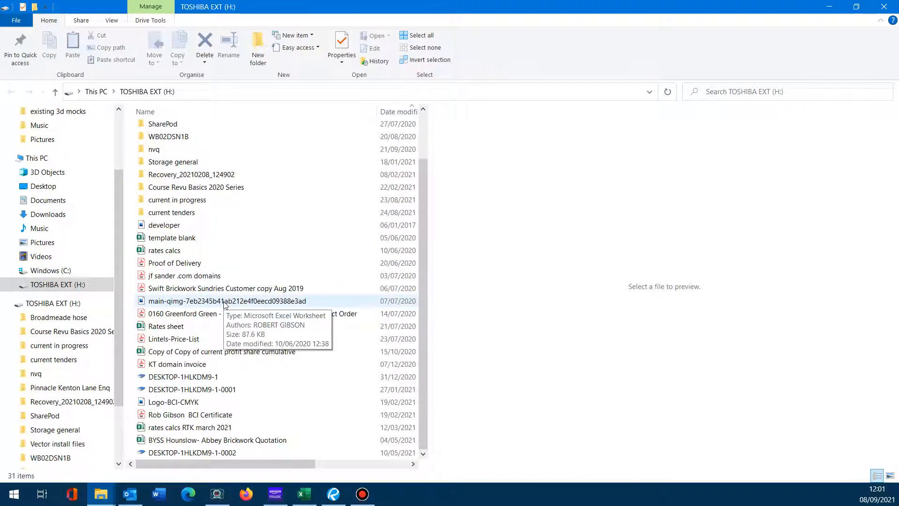
double_click(192, 214)
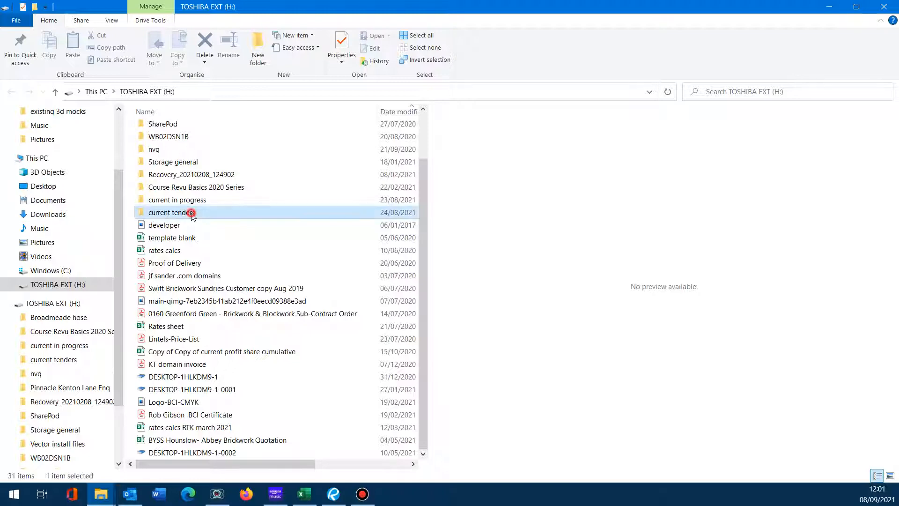
scroll(231, 248, down, 1)
scroll(231, 248, down, 1)
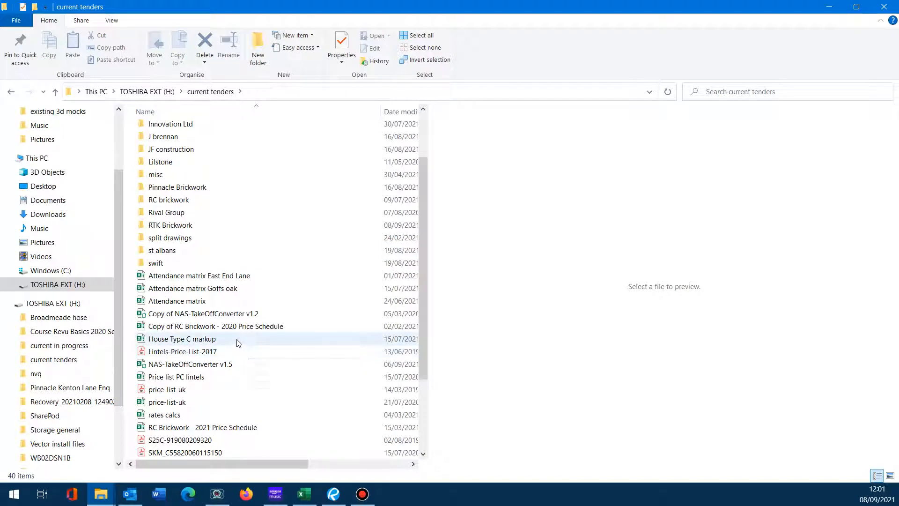
click(194, 366)
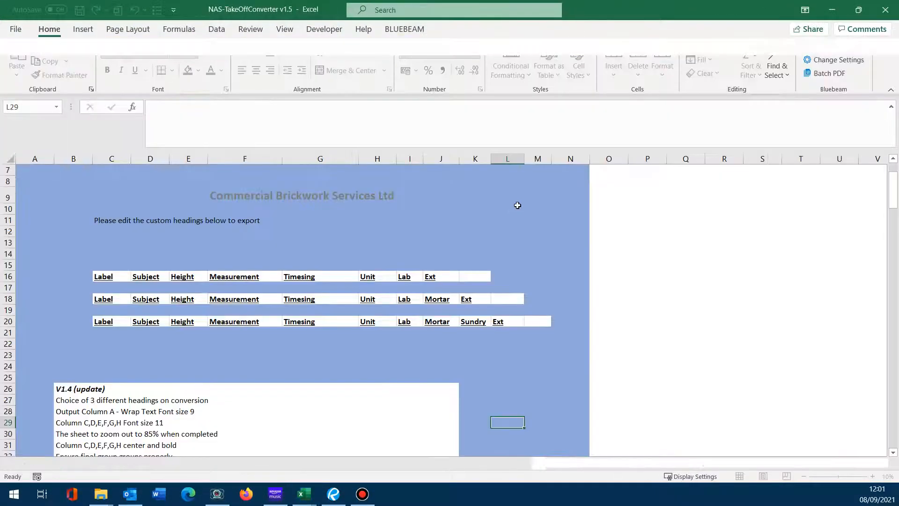
Try to run the CSV conversion and enable the converter workbook's disabled macros
scroll(514, 205, down, 3)
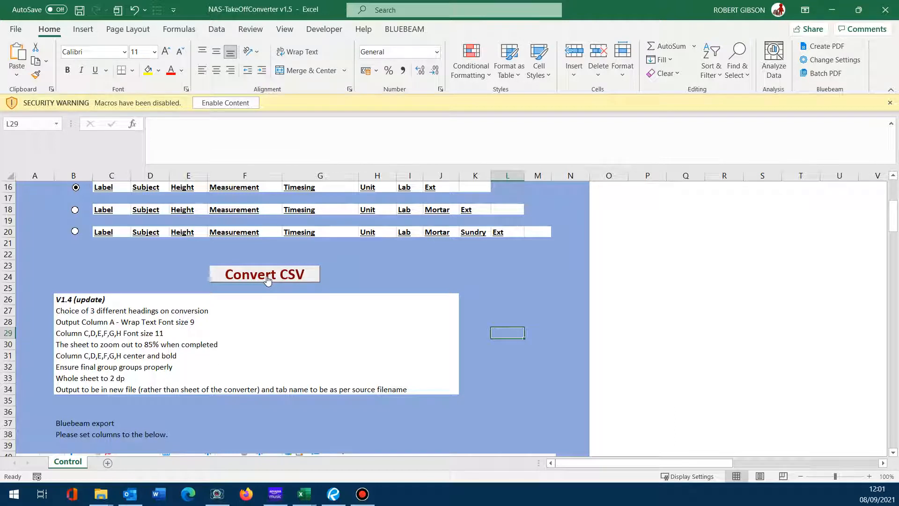
click(267, 278)
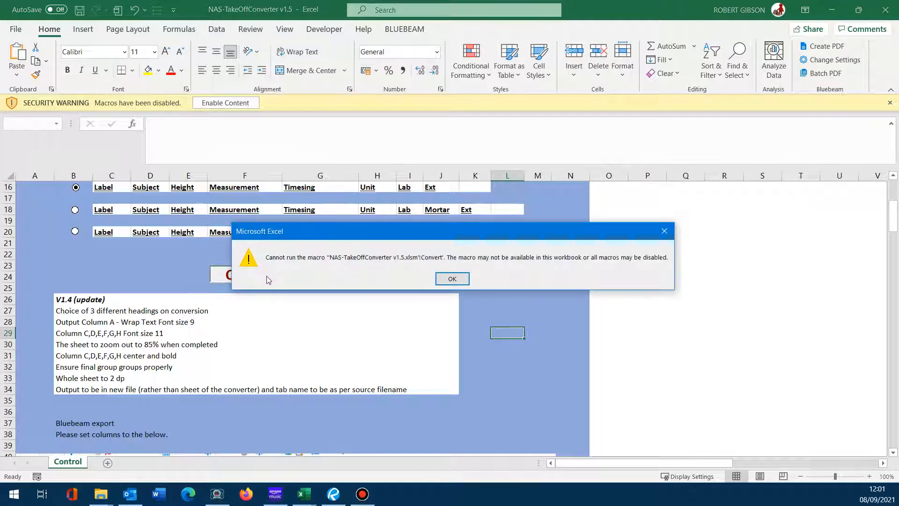
click(452, 279)
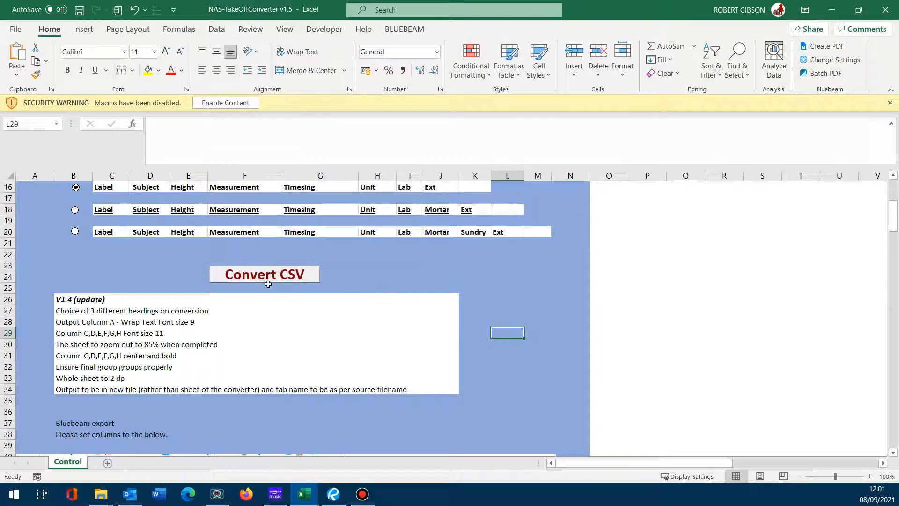
click(230, 101)
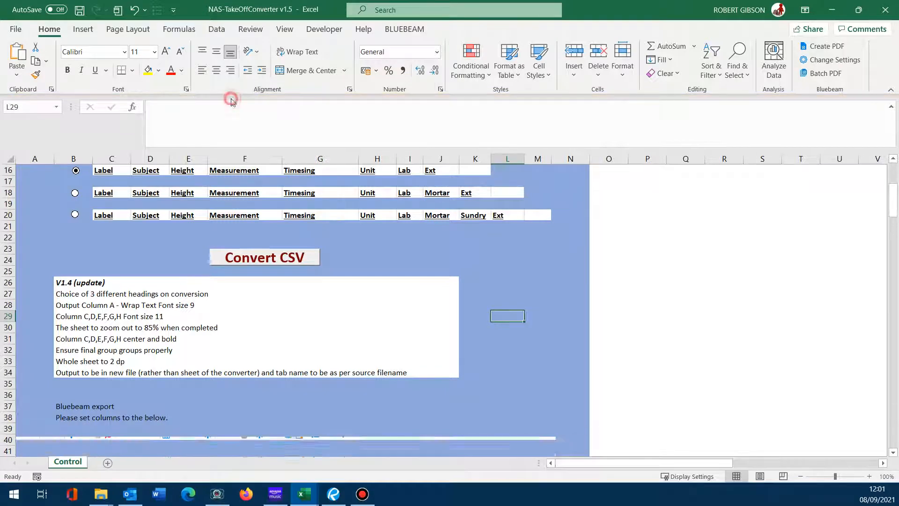
Convert the "cooper type semi" CSV from the takeoffs folder inside BELLWAY WITHAM ENQ on the Desktop, keeping the first heading layout
click(267, 260)
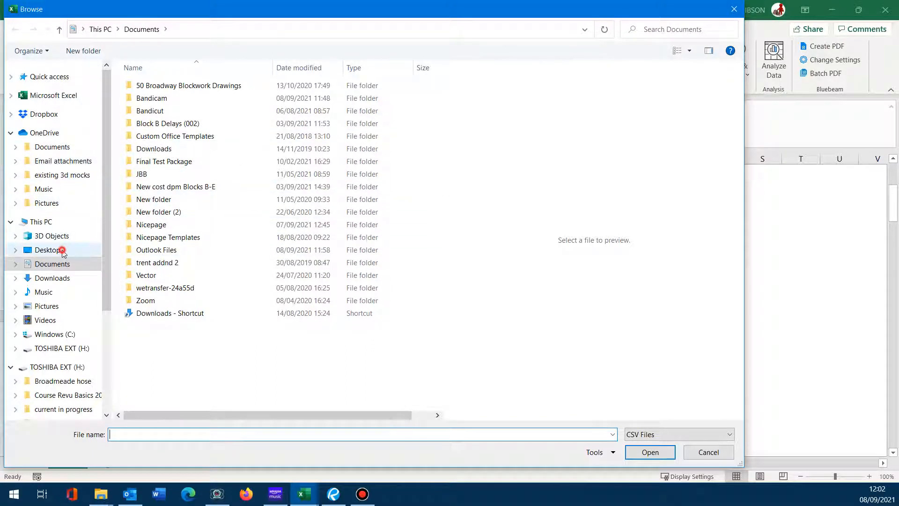
click(63, 251)
double_click(161, 85)
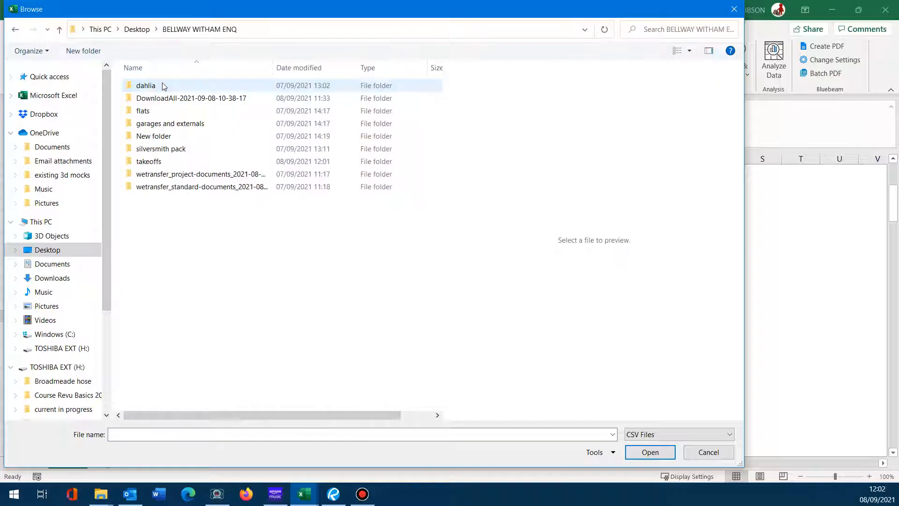
click(153, 162)
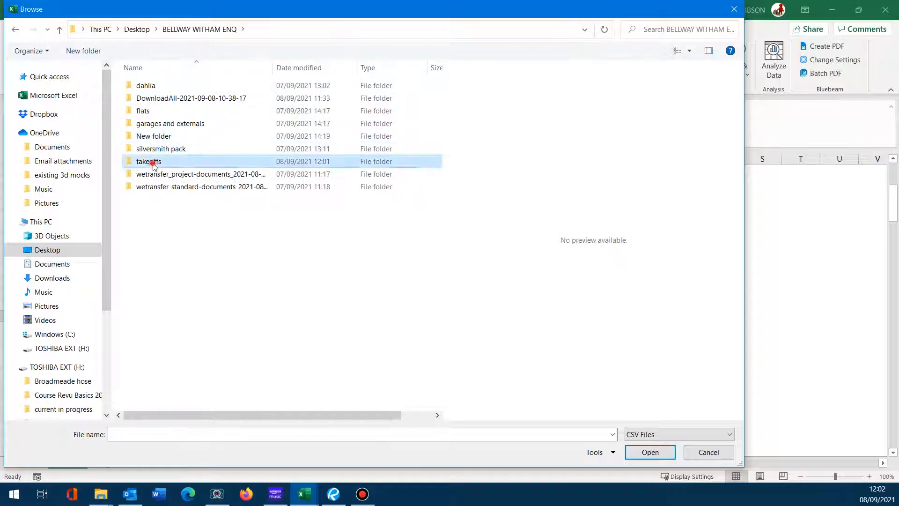
double_click(153, 163)
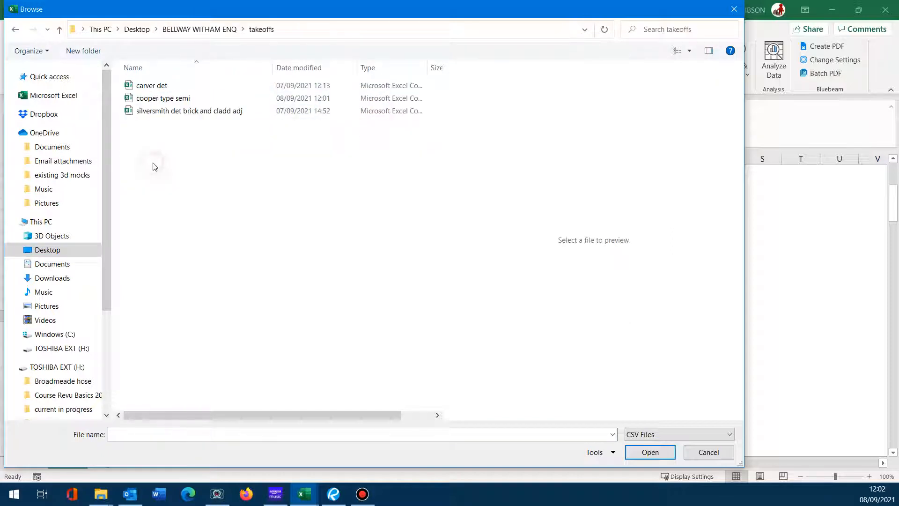
double_click(162, 99)
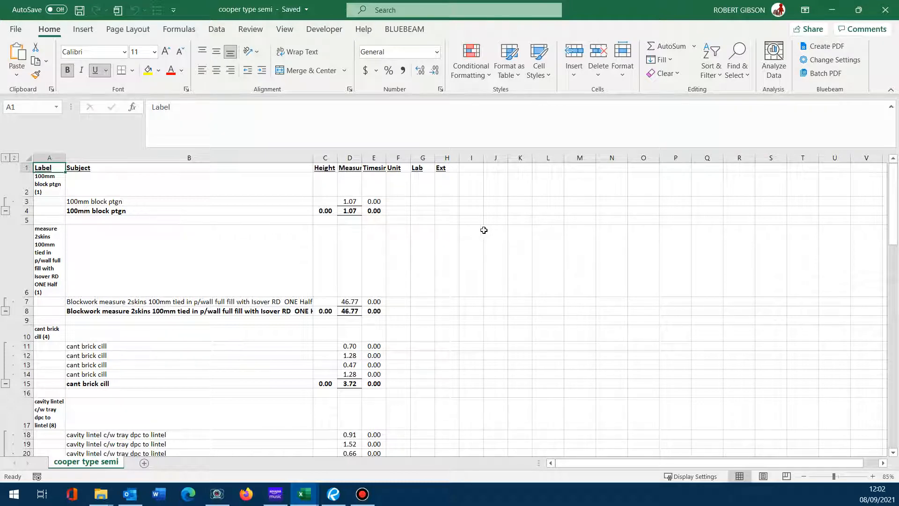
Review the converted cooper type semi sheet from the first group to the last, checking the grouped subjects and their subtotals
scroll(482, 285, down, 1)
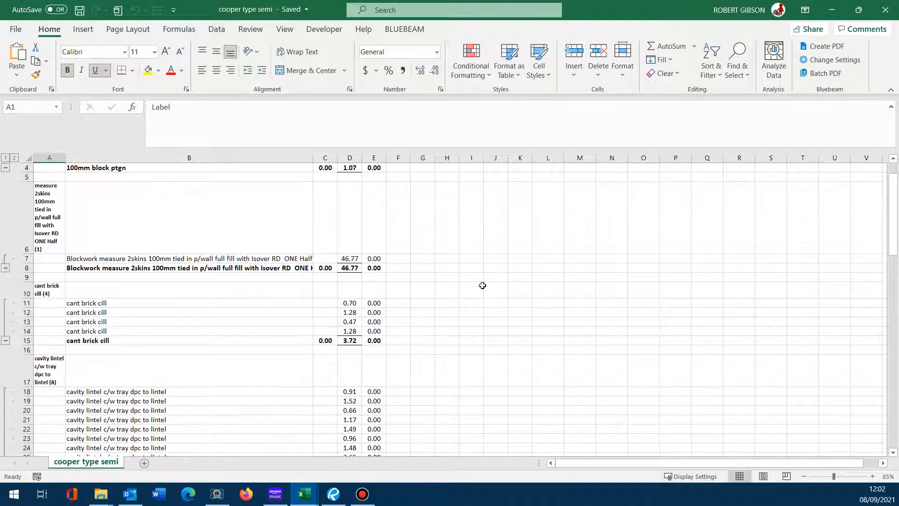
scroll(482, 285, down, 1)
scroll(482, 285, down, 2)
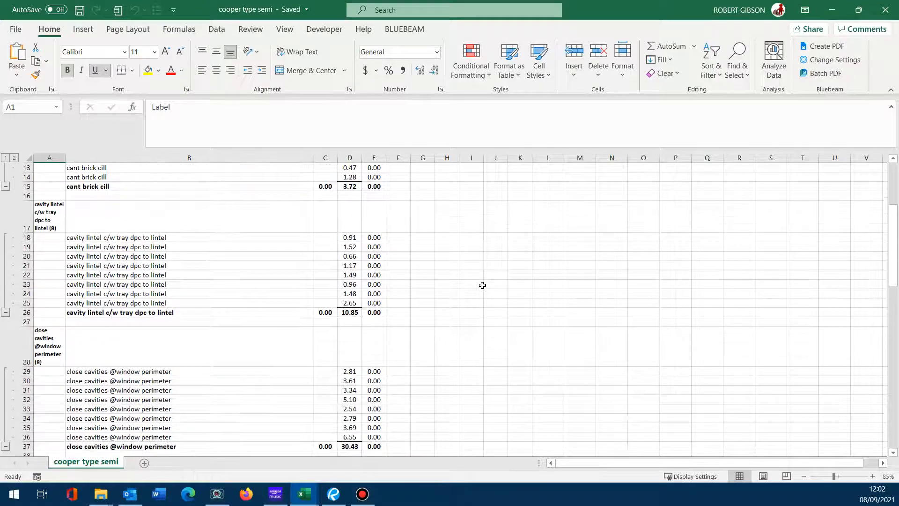
scroll(482, 285, up, 4)
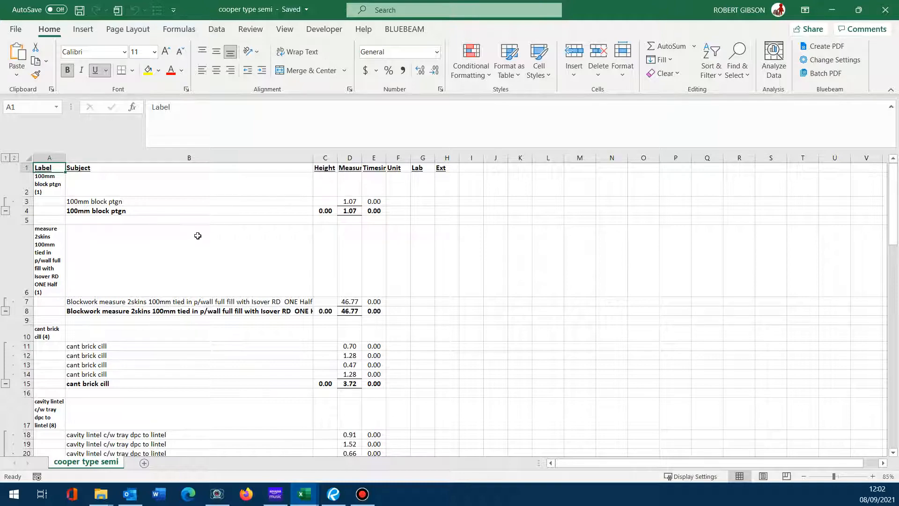
scroll(205, 260, down, 3)
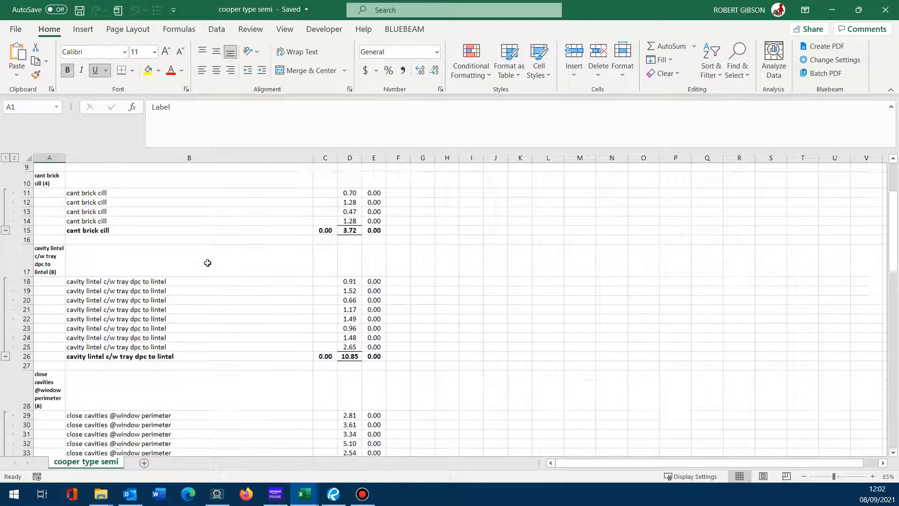
scroll(208, 262, down, 12)
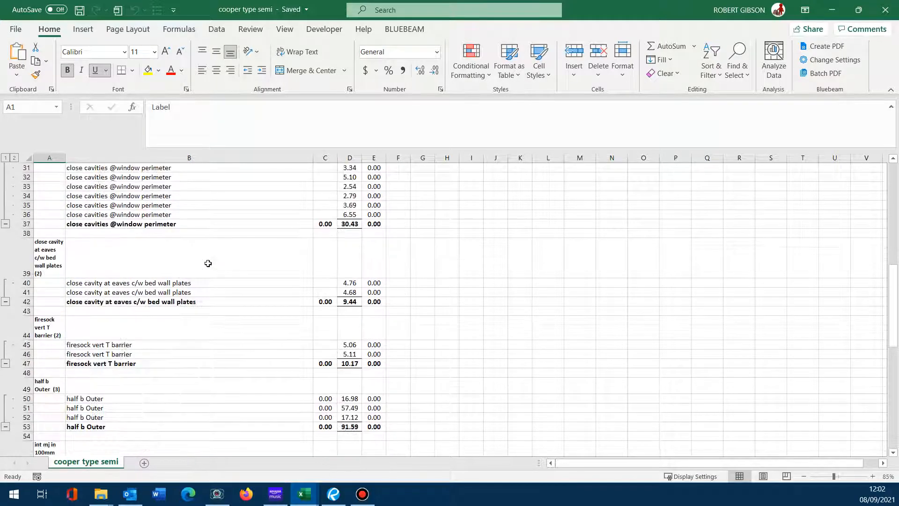
scroll(209, 265, down, 4)
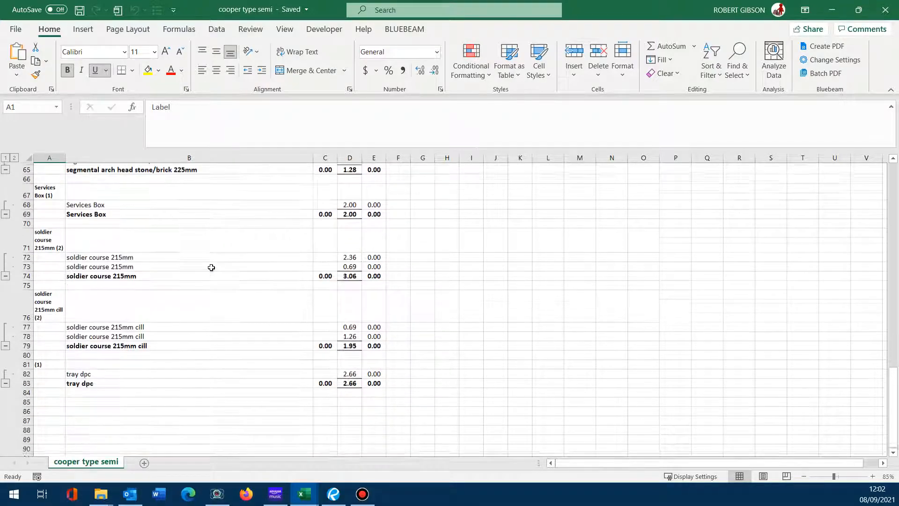
scroll(211, 268, up, 2)
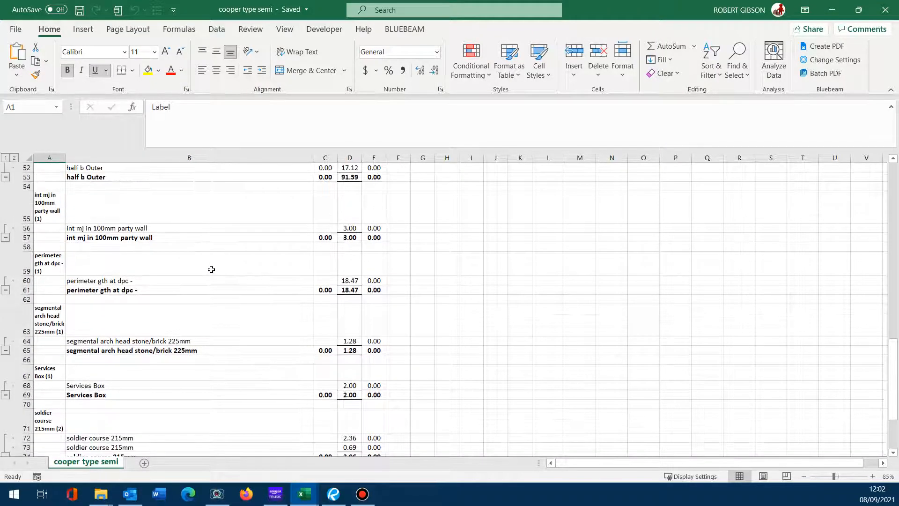